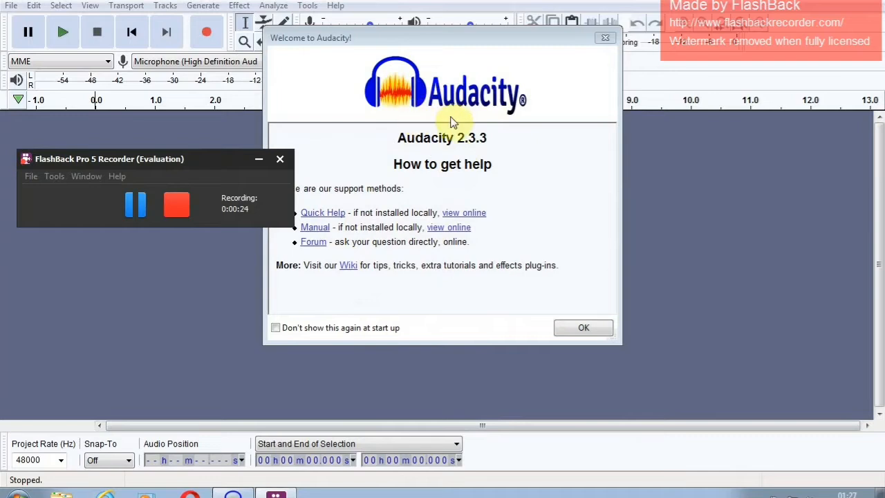
- Dismiss the welcome message and set the recording device to Microphone Array (2- USB PnP Au)
{"action": "left_click", "coordinate": [582, 330]}
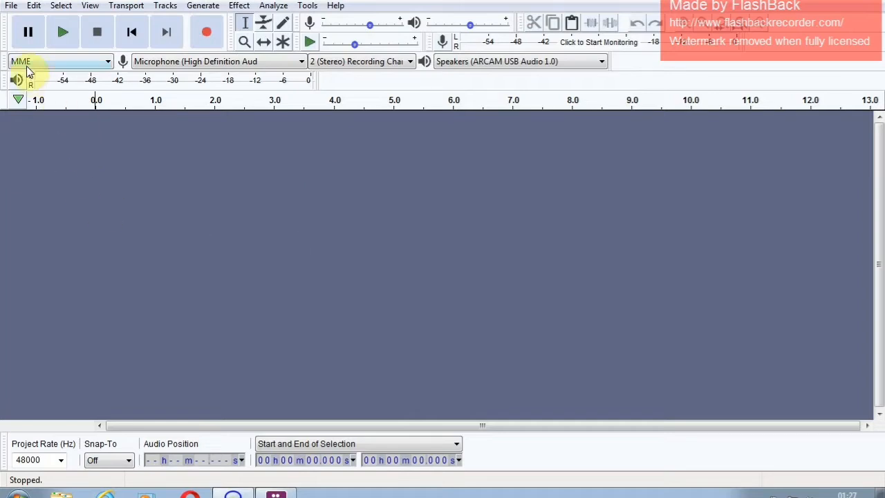
{"action": "left_click", "coordinate": [302, 61]}
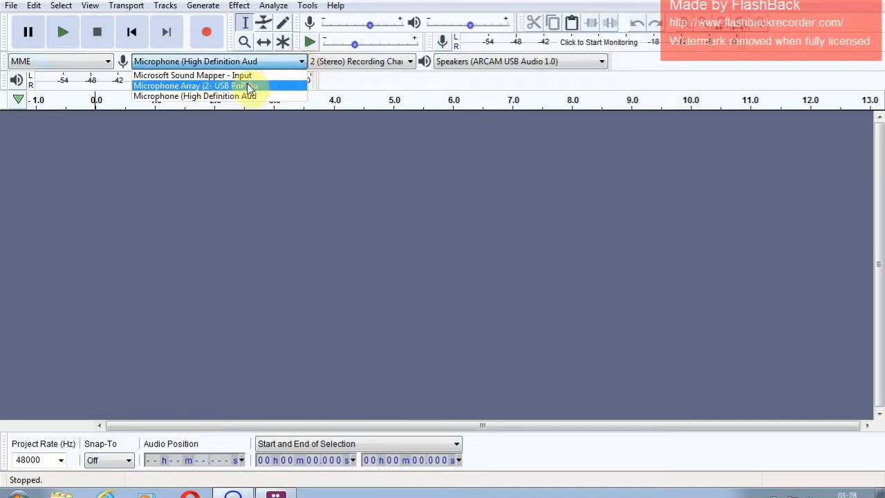
{"action": "left_click", "coordinate": [197, 87]}
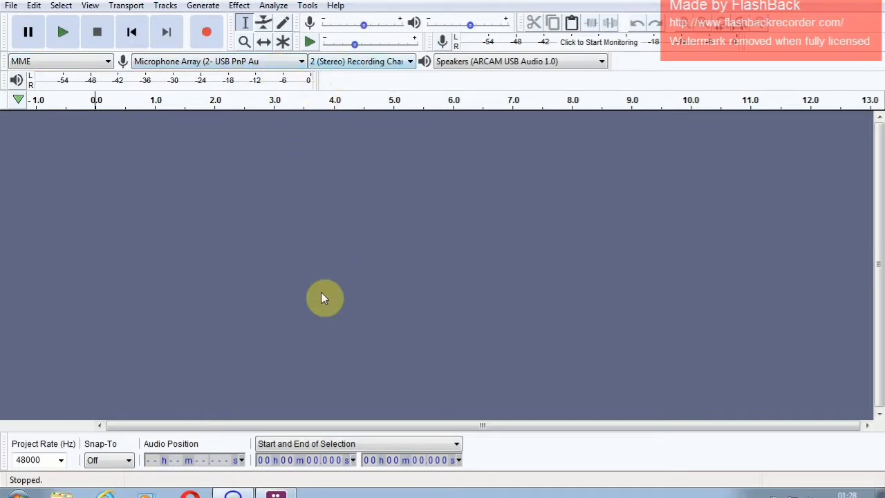
- Raise the recording volume slightly above 0.52
{"action": "mouse_move", "coordinate": [362, 26]}
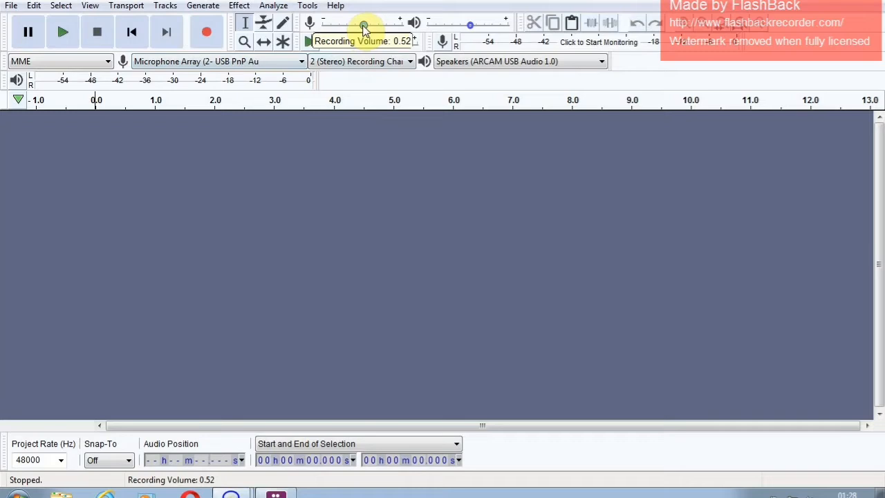
{"action": "left_click_drag", "start_coordinate": [366, 28], "coordinate": [370, 32]}
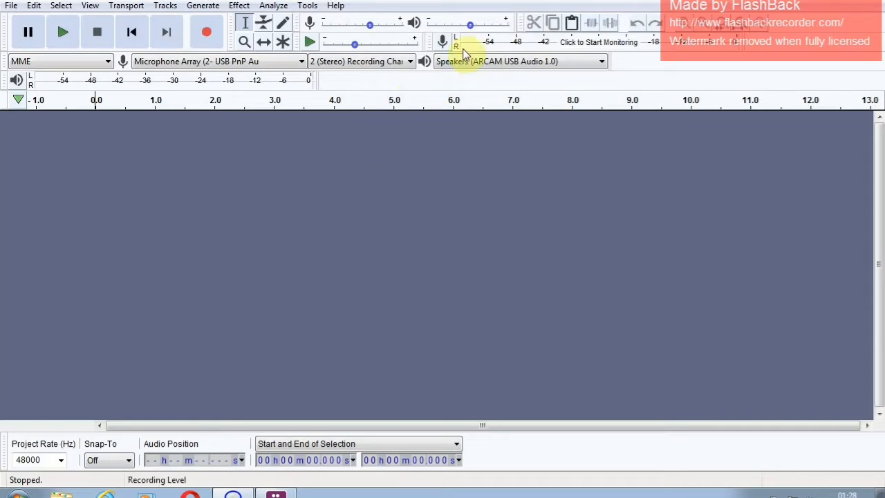
{"action": "mouse_move", "coordinate": [475, 29]}
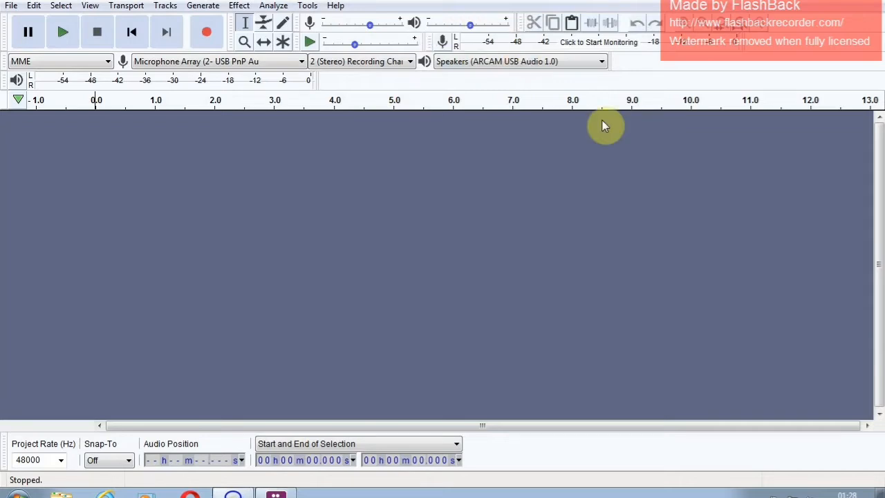
{"action": "mouse_move", "coordinate": [437, 43]}
- In the Quality preferences, set the default sample rate to 48000 Hz and the default sample format to 32-bit float
{"action": "left_click", "coordinate": [12, 6]}
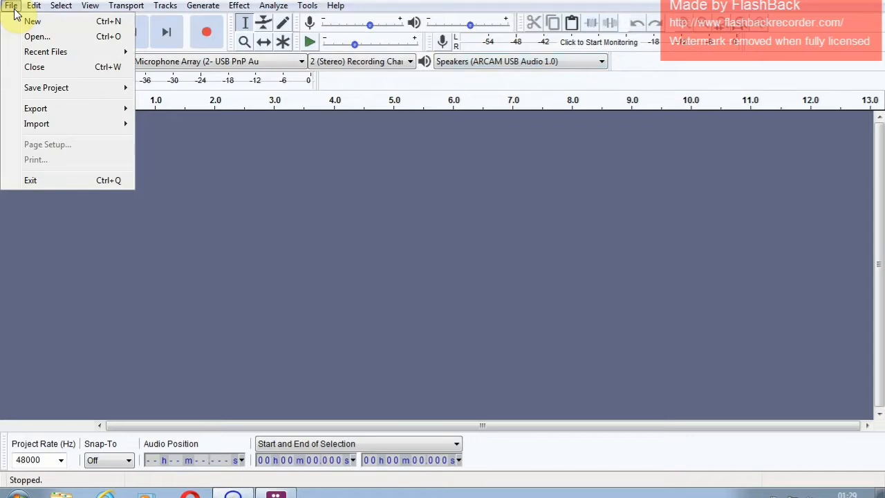
{"action": "mouse_move", "coordinate": [37, 12]}
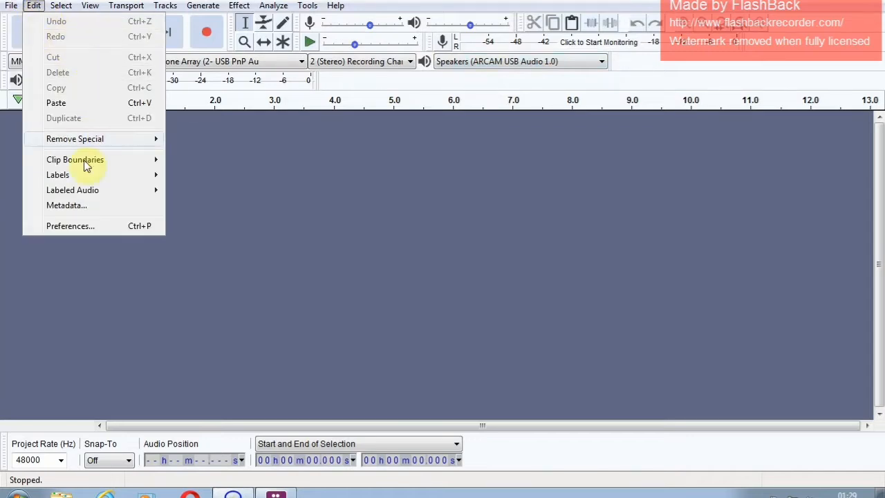
{"action": "left_click", "coordinate": [86, 228]}
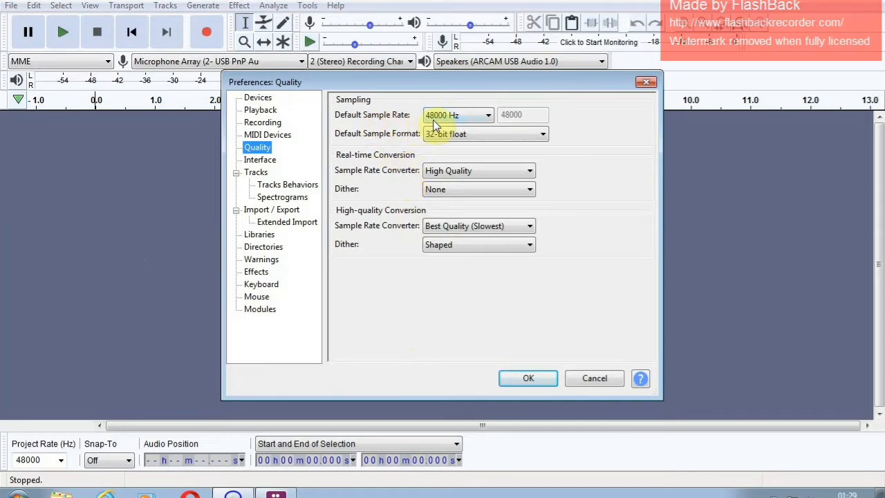
{"action": "left_click", "coordinate": [483, 118]}
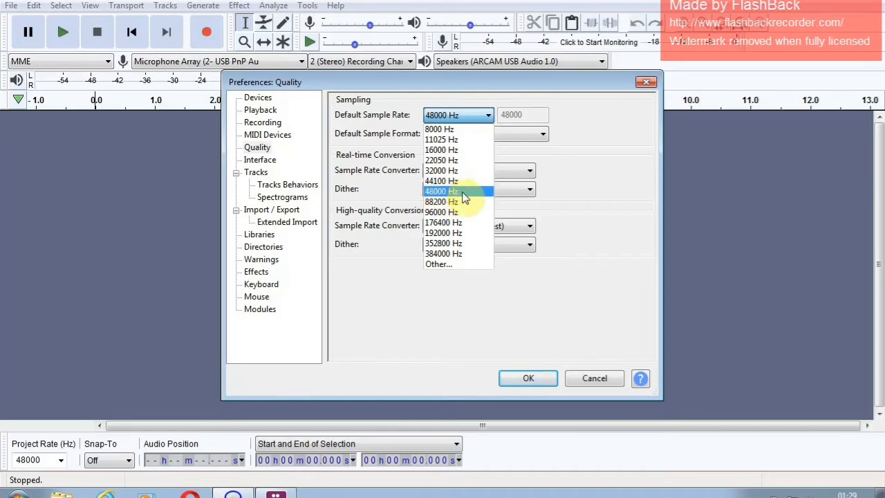
{"action": "left_click", "coordinate": [463, 197]}
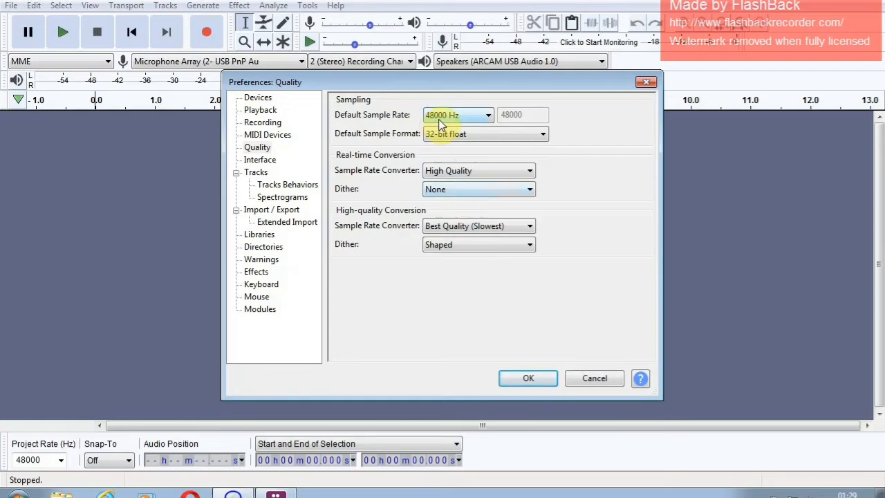
{"action": "left_click", "coordinate": [494, 133]}
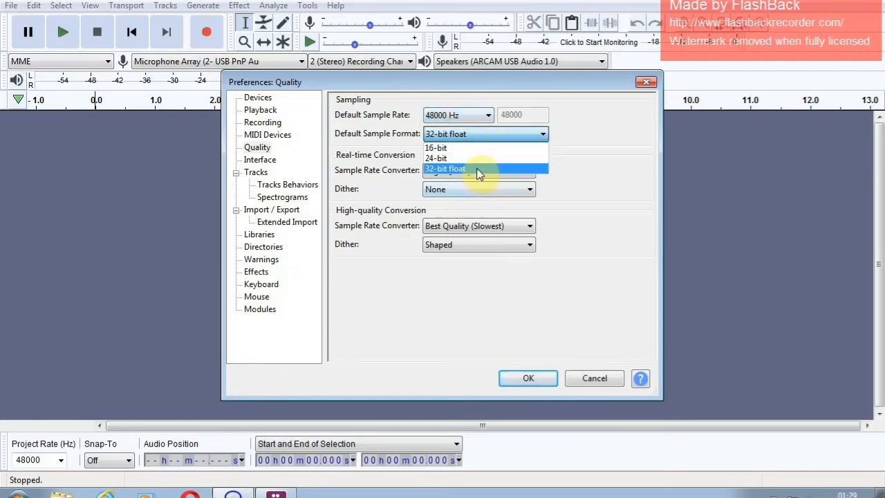
{"action": "left_click", "coordinate": [478, 170]}
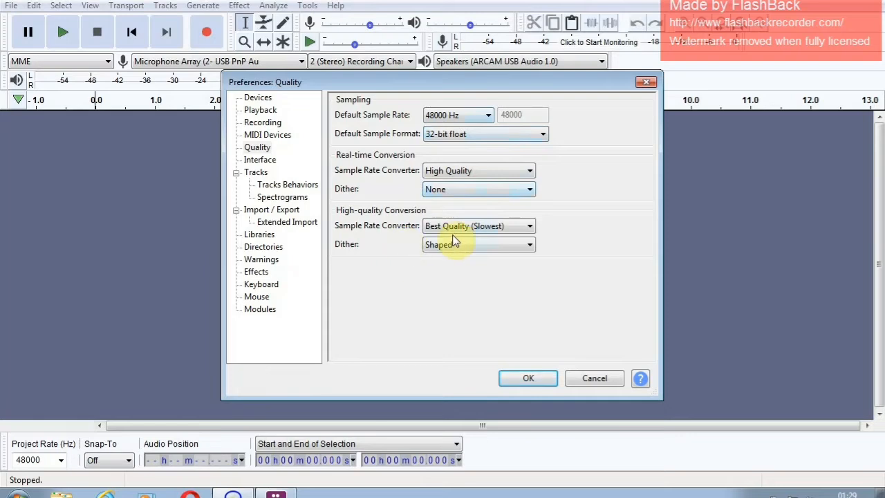
- Set the high-quality conversion sample rate converter to Best Quality (Slowest) and apply the preferences
{"action": "left_click", "coordinate": [530, 227]}
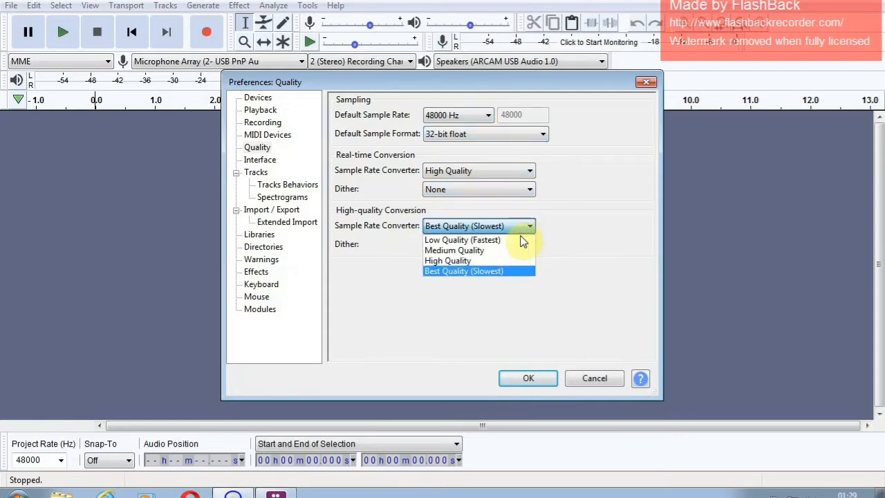
{"action": "left_click", "coordinate": [514, 271]}
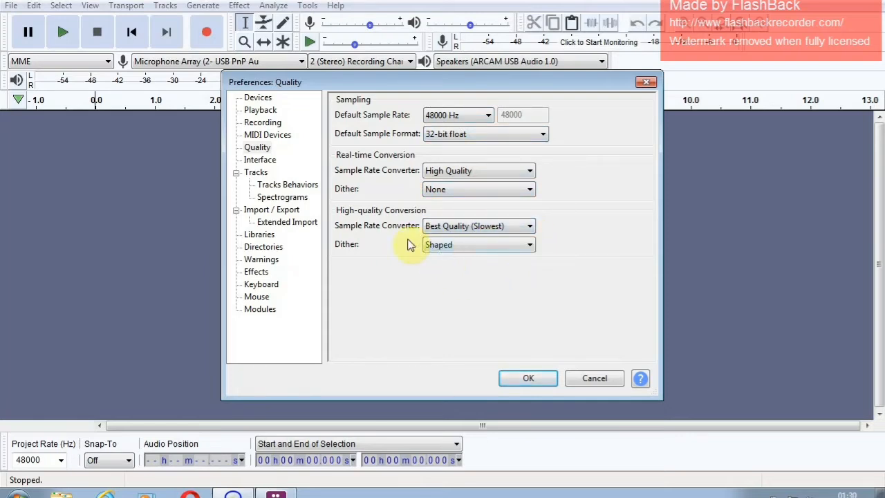
{"action": "left_click", "coordinate": [546, 380]}
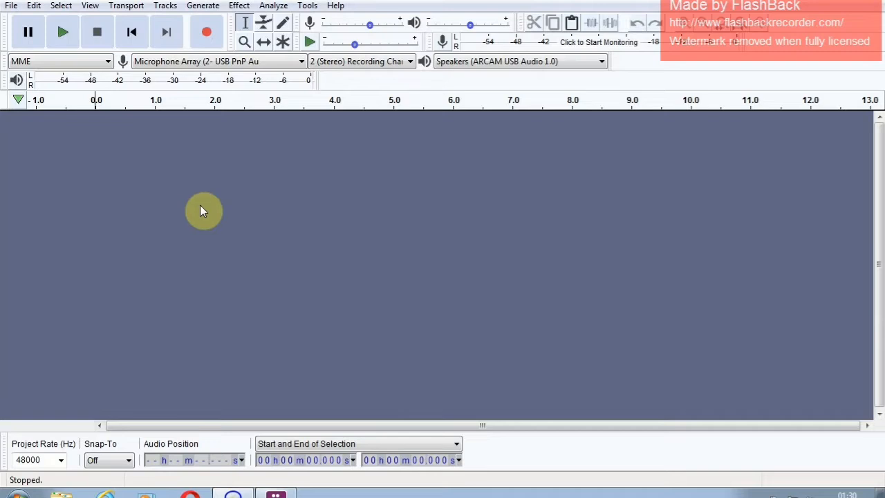
- Record the source audio into a new stereo track and minimize the screen recorder window
{"action": "left_click", "coordinate": [210, 41]}
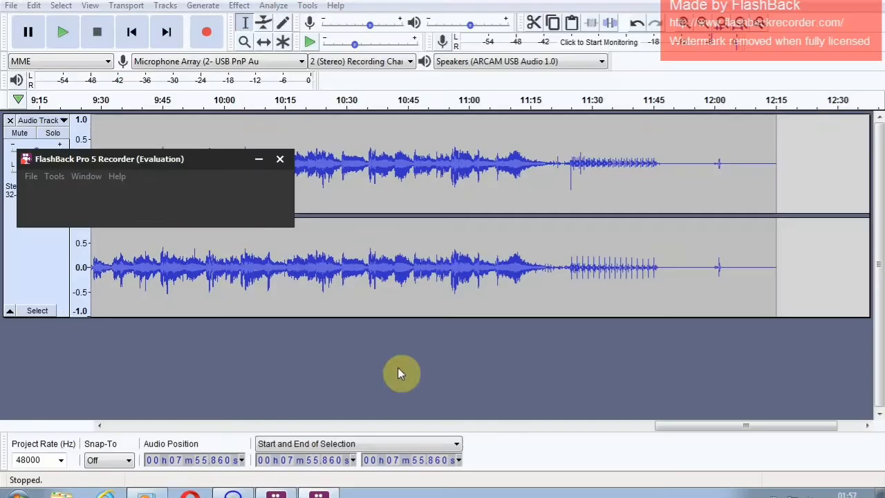
{"action": "left_click", "coordinate": [257, 161]}
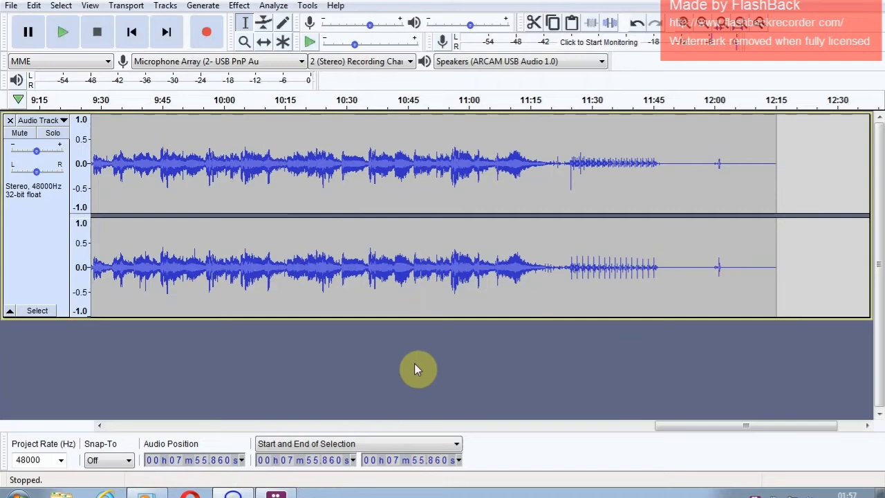
- Delete the lead-in noise before the first song, from the track start to about 25.4 seconds
{"action": "scroll", "coordinate": [414, 363], "scroll_direction": "down", "scroll_amount": 4}
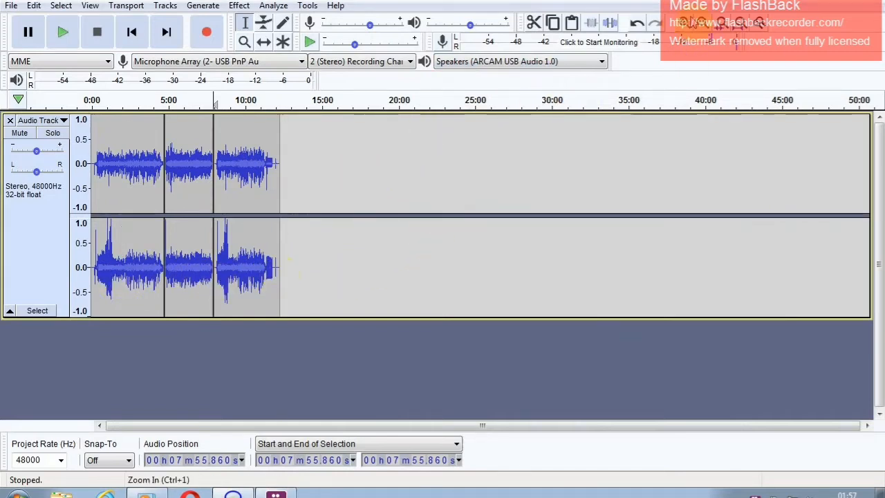
{"action": "left_click", "coordinate": [688, 25]}
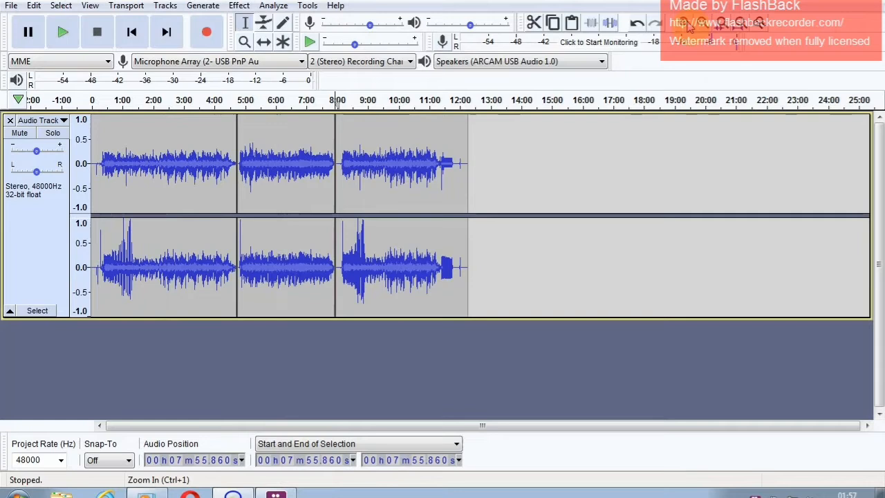
{"action": "left_click", "coordinate": [687, 27]}
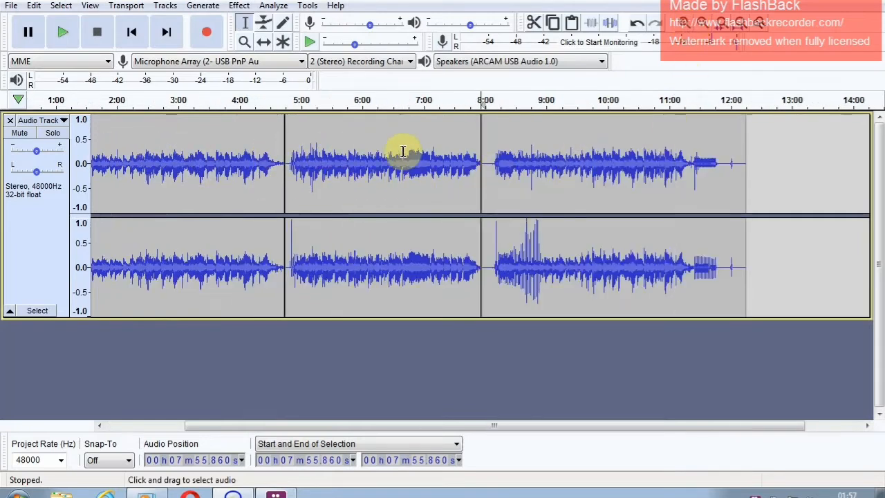
{"action": "left_click", "coordinate": [136, 38]}
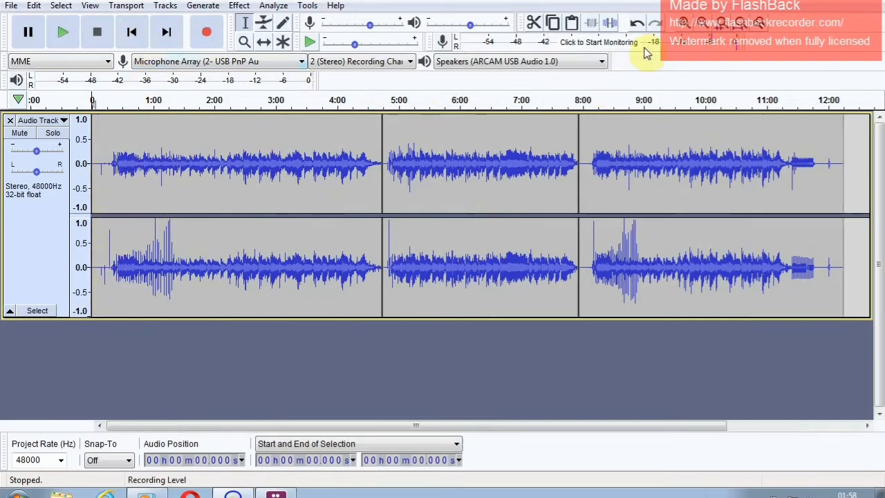
{"action": "left_click", "coordinate": [685, 27]}
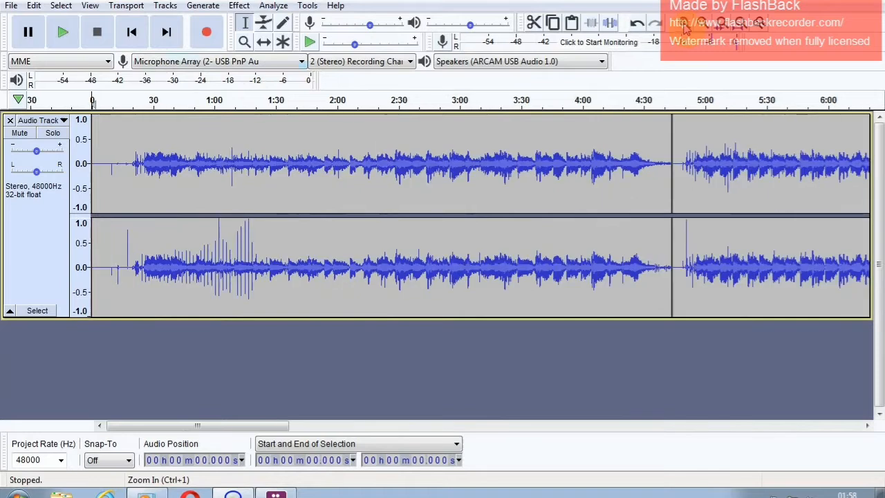
{"action": "left_click", "coordinate": [685, 27]}
{"action": "left_click", "coordinate": [685, 26]}
{"action": "left_click", "coordinate": [684, 26]}
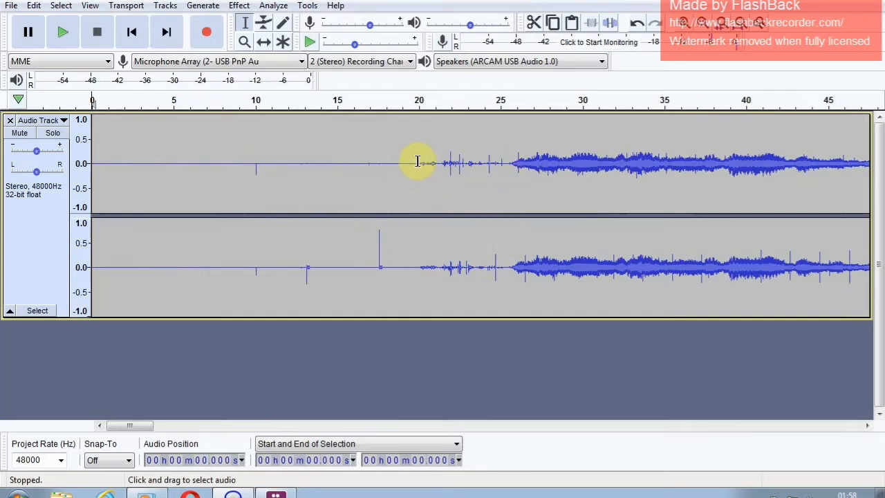
{"action": "left_click_drag", "start_coordinate": [505, 161], "coordinate": [12, 194]}
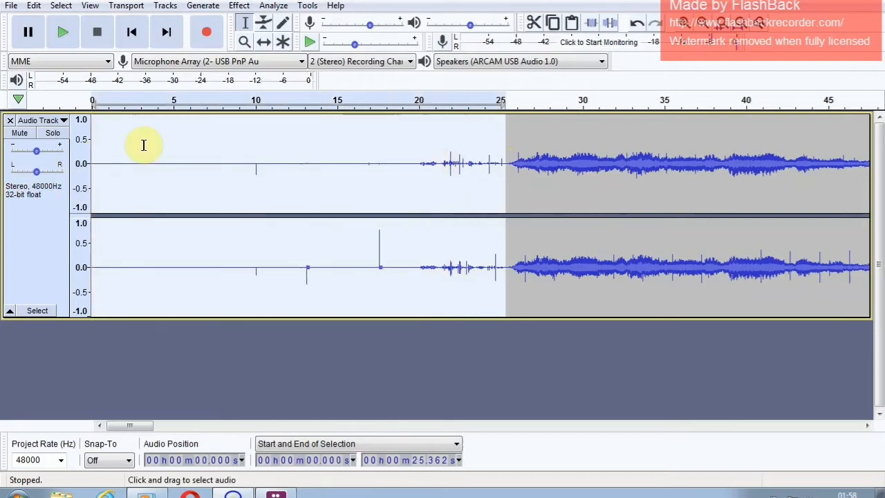
{"action": "key", "text": "Delete"}
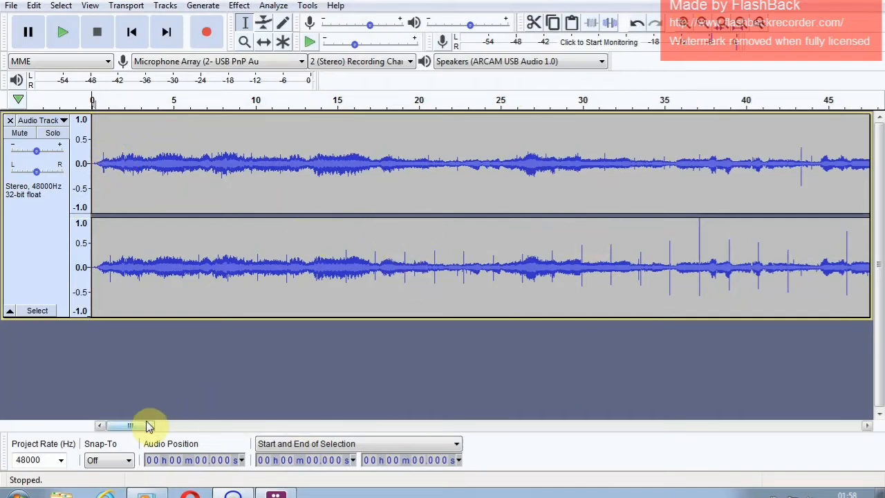
- Delete the silence around the first clip boundary between songs one and two, from about 4:15.4 to 4:22
{"action": "left_click", "coordinate": [704, 24]}
{"action": "left_click", "coordinate": [704, 24]}
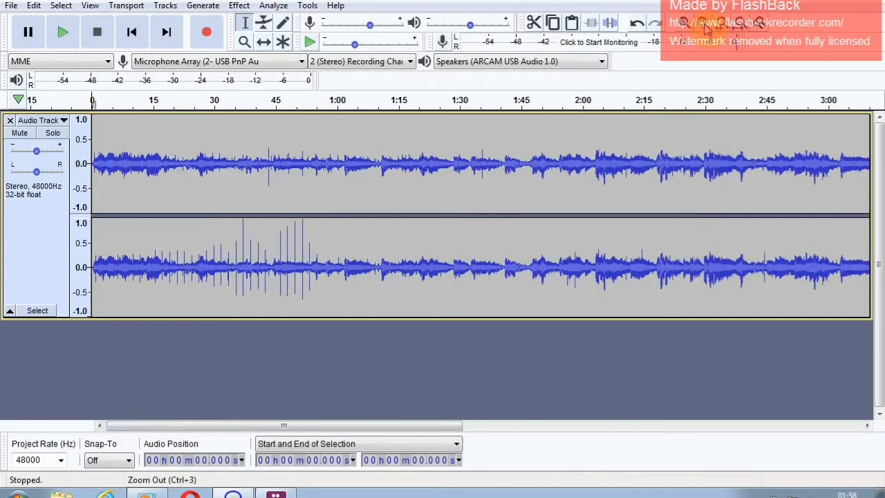
{"action": "left_click", "coordinate": [704, 24]}
{"action": "left_click", "coordinate": [704, 25]}
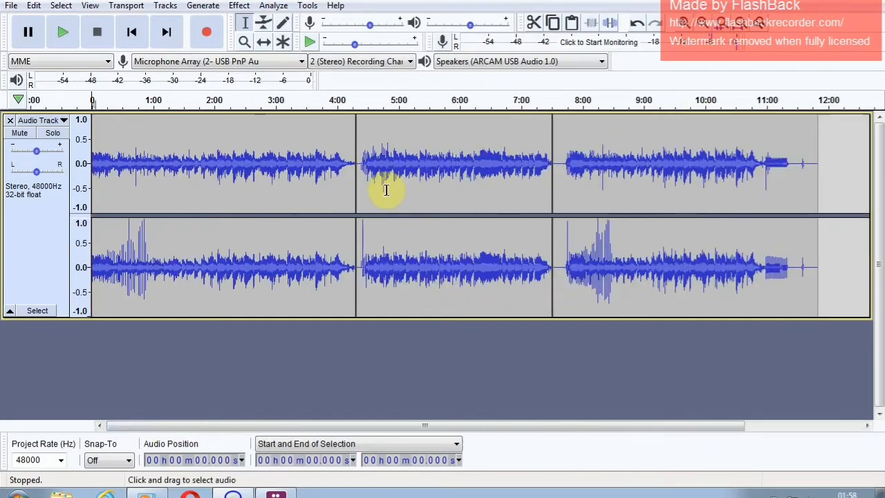
{"action": "left_click", "coordinate": [353, 146]}
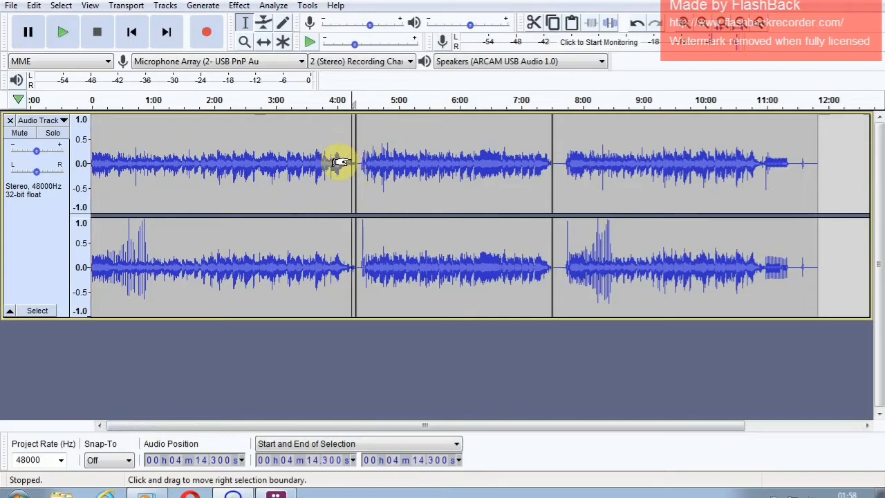
{"action": "left_click", "coordinate": [686, 25]}
{"action": "left_click", "coordinate": [686, 25]}
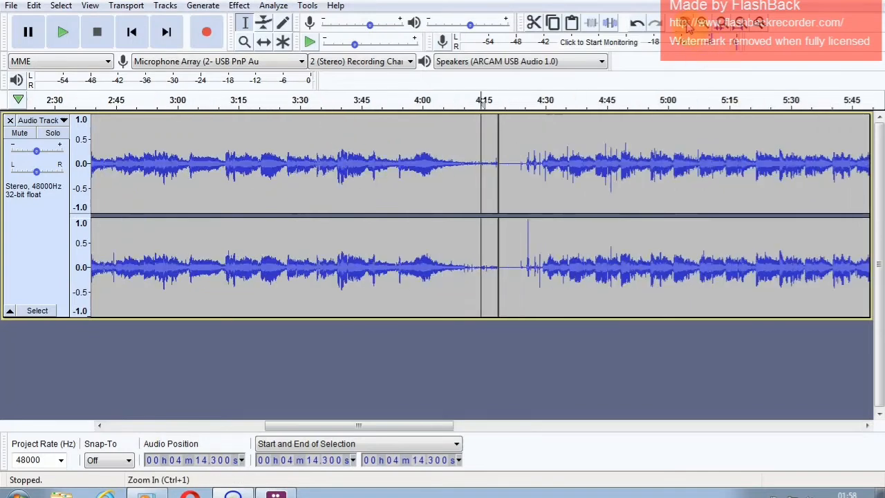
{"action": "left_click", "coordinate": [687, 26]}
{"action": "left_click", "coordinate": [686, 25]}
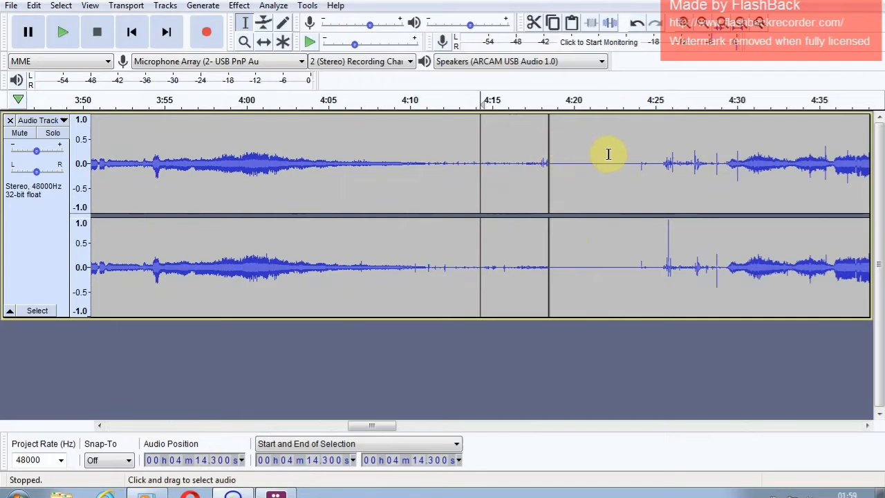
{"action": "left_click_drag", "start_coordinate": [609, 154], "coordinate": [498, 168]}
{"action": "key", "text": "Delete"}
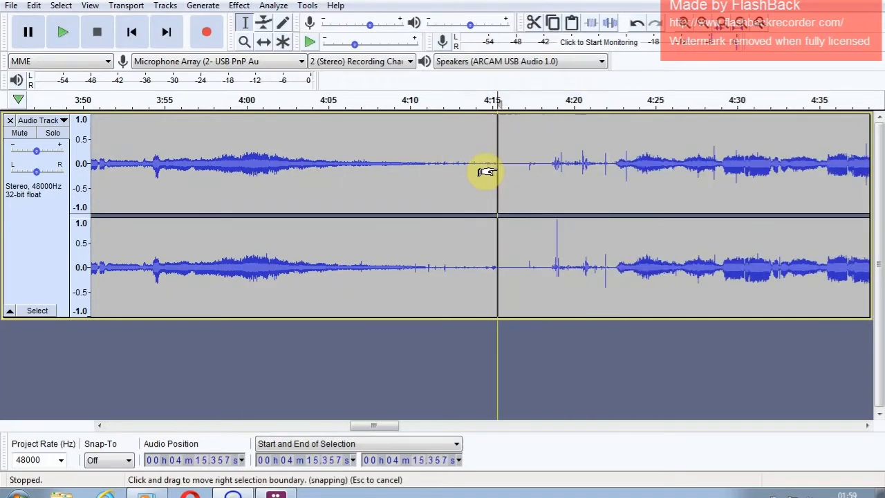
- Delete the remaining gap and clicks before the second song, cutting about 4:12.6 to 4:18.0, and about 4:12.3 to 4:17
{"action": "left_click_drag", "start_coordinate": [540, 162], "coordinate": [452, 173]}
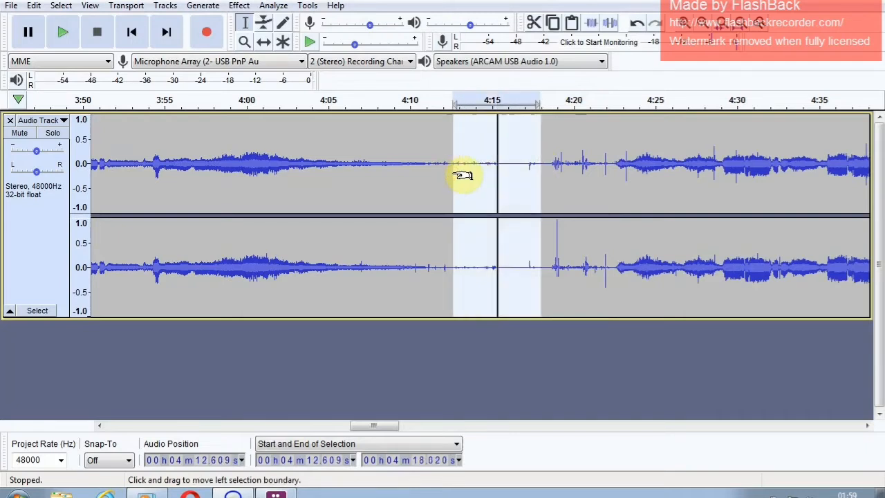
{"action": "key", "text": "Delete"}
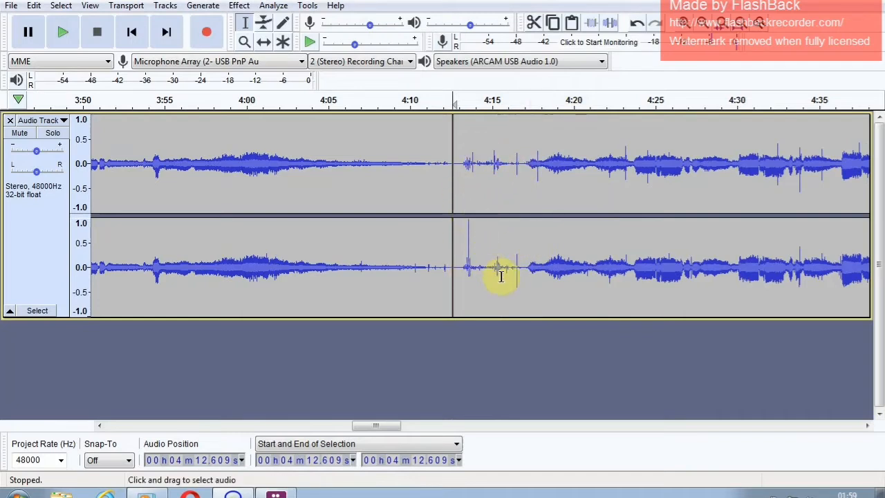
{"action": "left_click_drag", "start_coordinate": [524, 272], "coordinate": [448, 267]}
{"action": "key", "text": "Delete"}
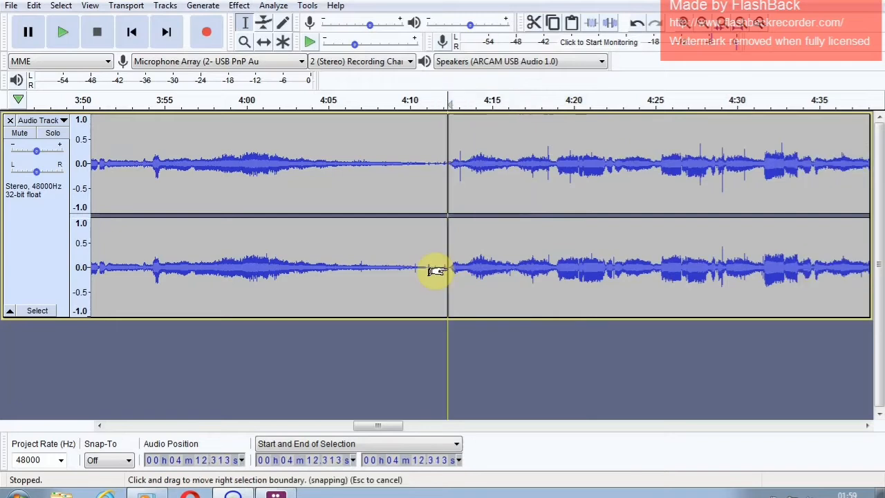
- Delete the noise at the boundary between the second and third songs, about 7:10.1 to 7:13.7, and the remaining gap before the third song
{"action": "left_click_drag", "start_coordinate": [398, 428], "coordinate": [592, 446]}
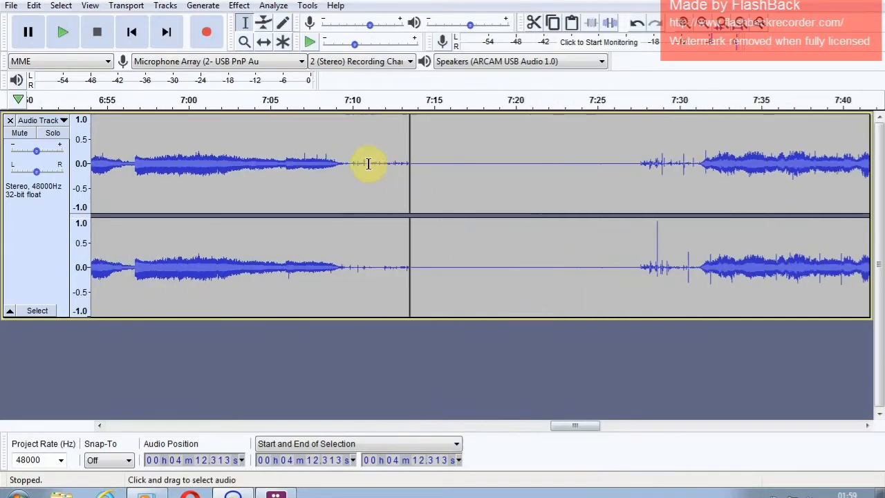
{"action": "left_click_drag", "start_coordinate": [353, 163], "coordinate": [412, 172]}
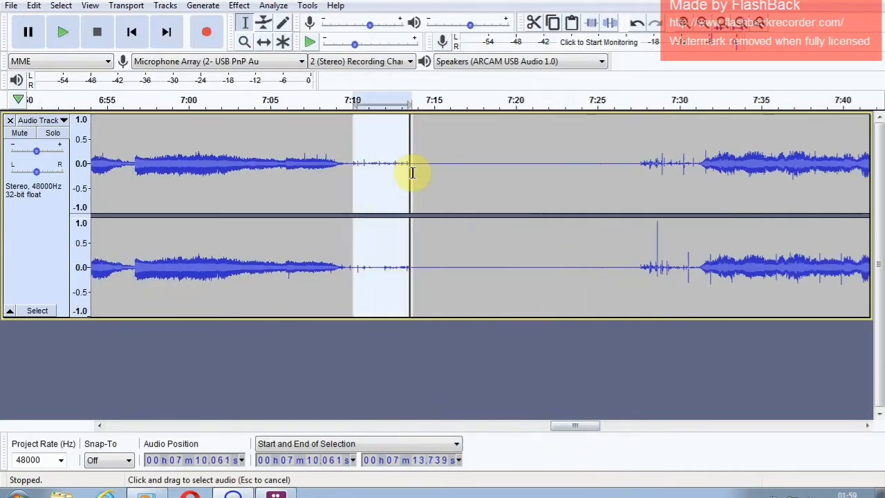
{"action": "key", "text": "Delete"}
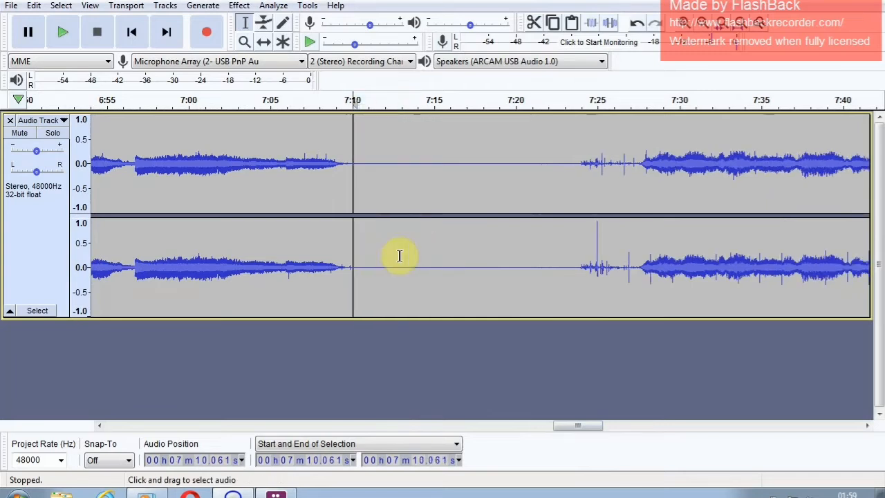
{"action": "left_click_drag", "start_coordinate": [634, 158], "coordinate": [355, 221]}
{"action": "key", "text": "Delete"}
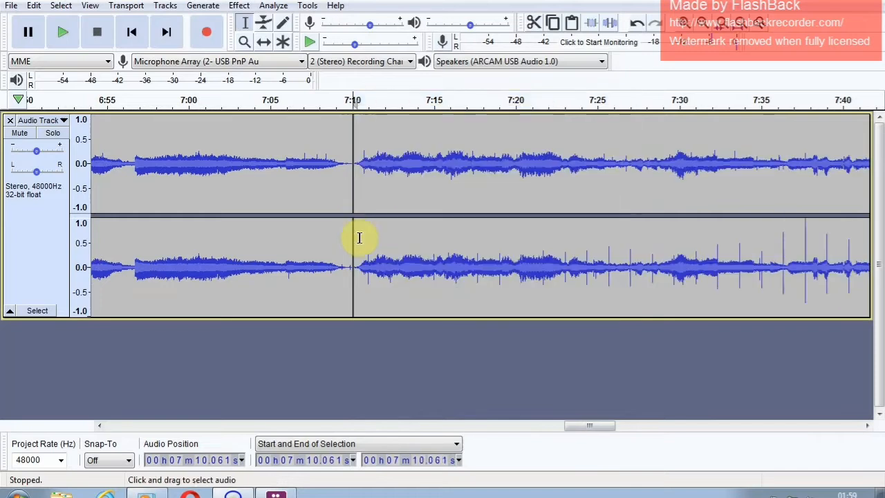
- Delete the trailing noise and silence after the third song, from about 10:20 to the end of the recording
{"action": "left_click_drag", "start_coordinate": [573, 426], "coordinate": [795, 434]}
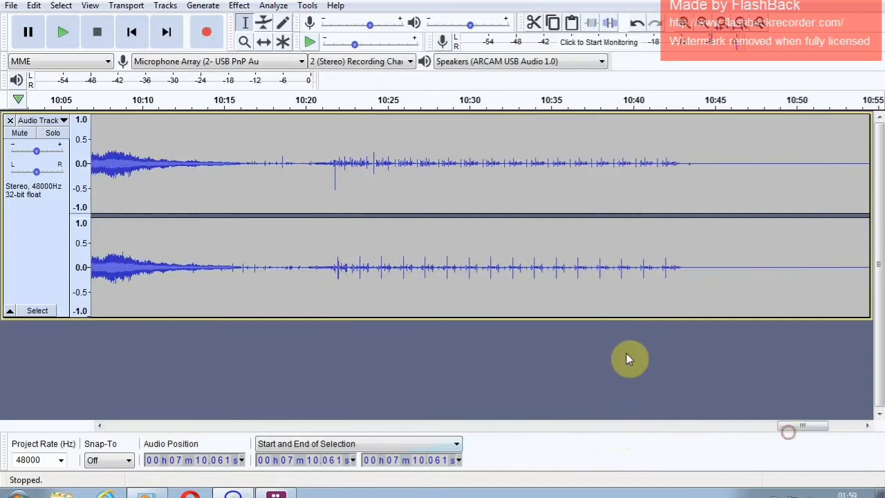
{"action": "left_click_drag", "start_coordinate": [306, 165], "coordinate": [774, 260]}
{"action": "key", "text": "Delete"}
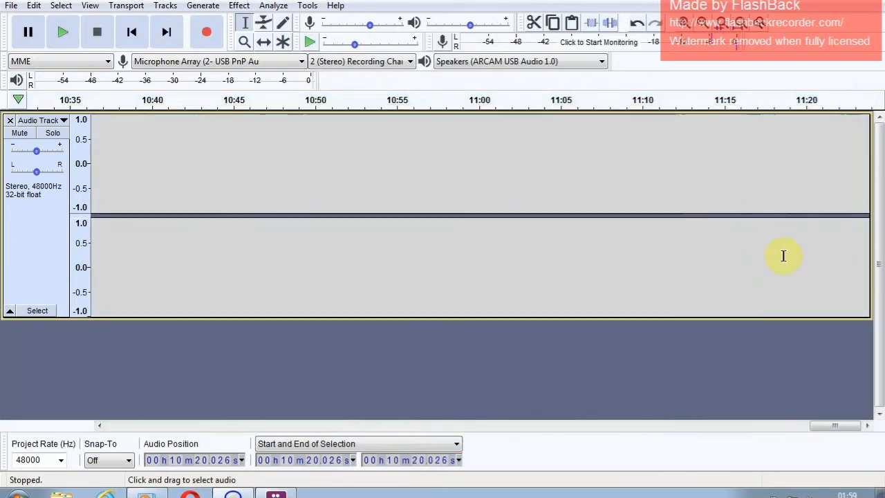
{"action": "left_click_drag", "start_coordinate": [835, 426], "coordinate": [791, 437]}
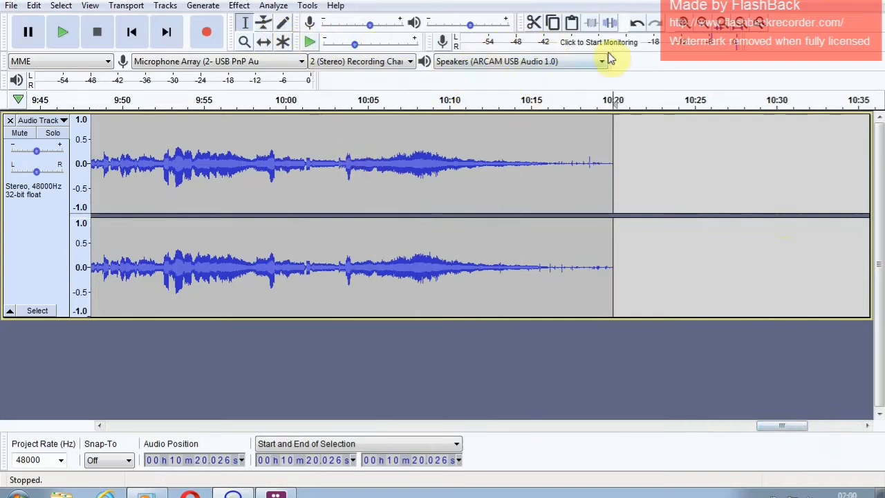
{"action": "left_click", "coordinate": [704, 25]}
{"action": "left_click", "coordinate": [703, 25]}
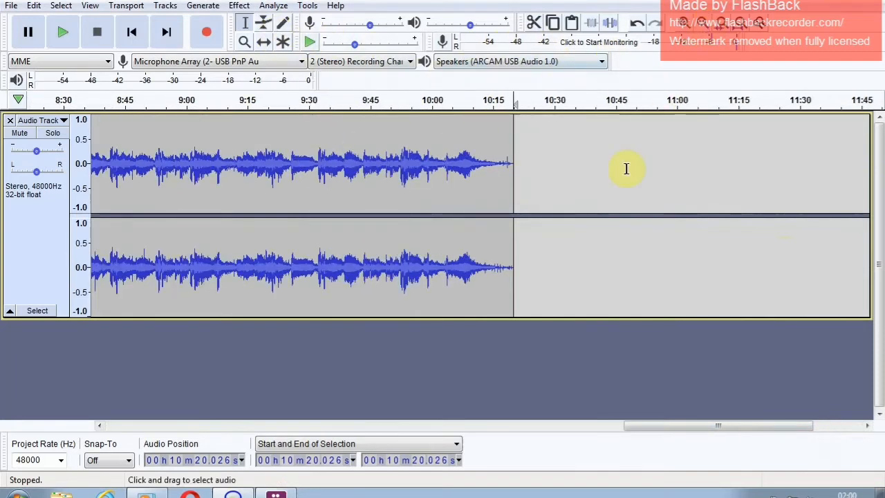
{"action": "left_click", "coordinate": [135, 33]}
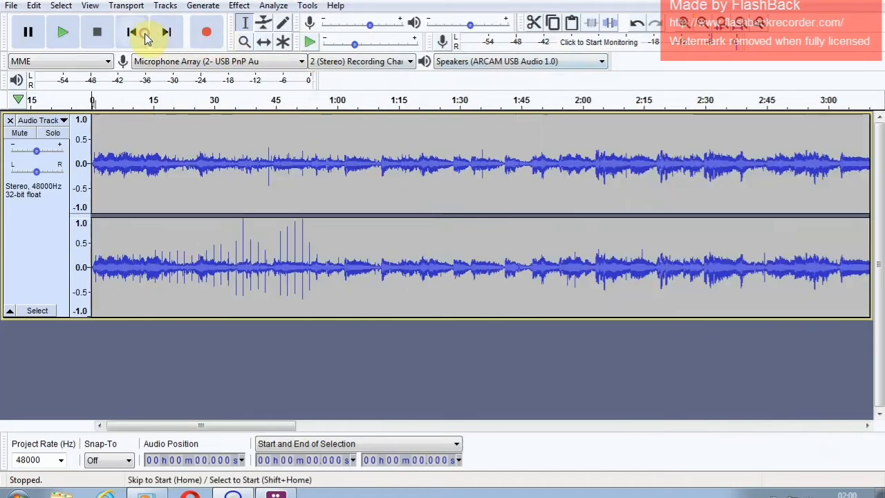
{"action": "left_click", "coordinate": [700, 25]}
{"action": "left_click", "coordinate": [700, 25]}
{"action": "left_click", "coordinate": [699, 25]}
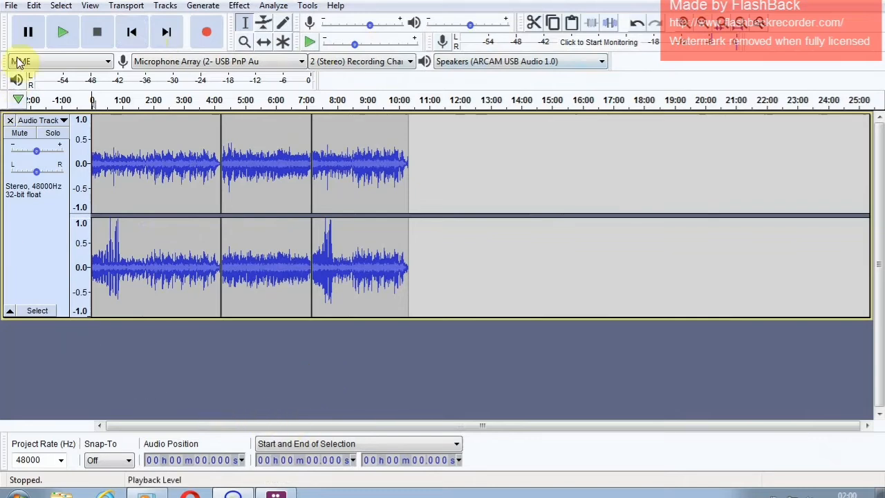
- Set the Artist Name metadata tag to Ella Fitzgerald and accept the tags with the other values empty
{"action": "left_click", "coordinate": [11, 5]}
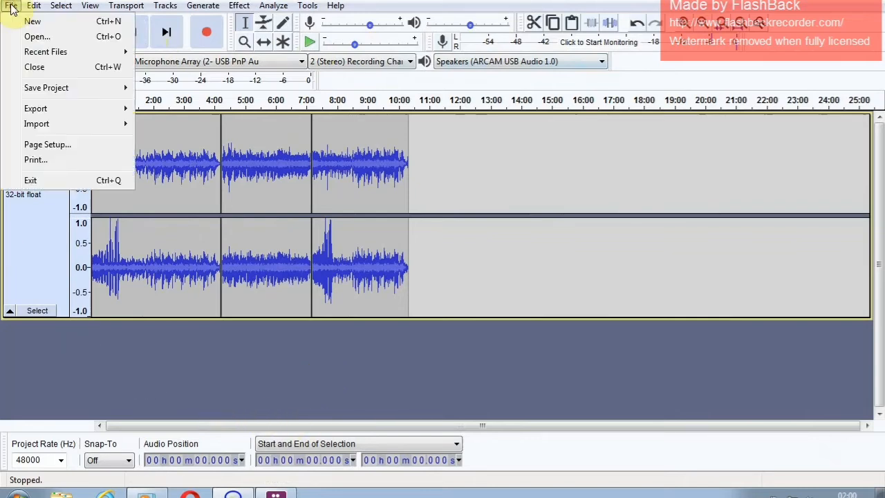
{"action": "mouse_move", "coordinate": [28, 5]}
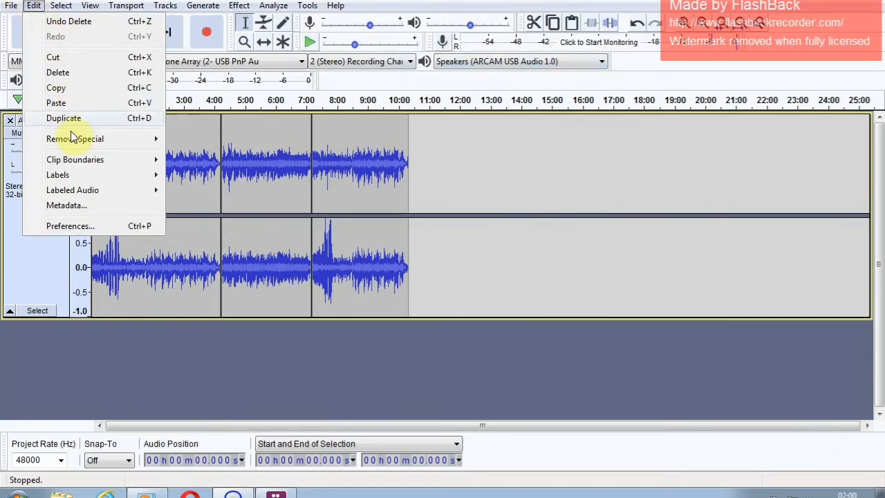
{"action": "left_click", "coordinate": [79, 209]}
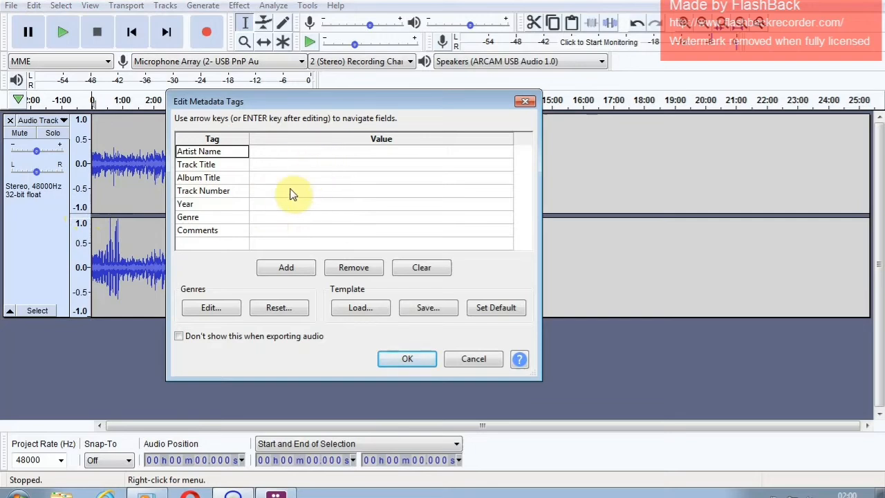
{"action": "left_click", "coordinate": [277, 153]}
{"action": "type", "text": "Ella Fitzgerald"}
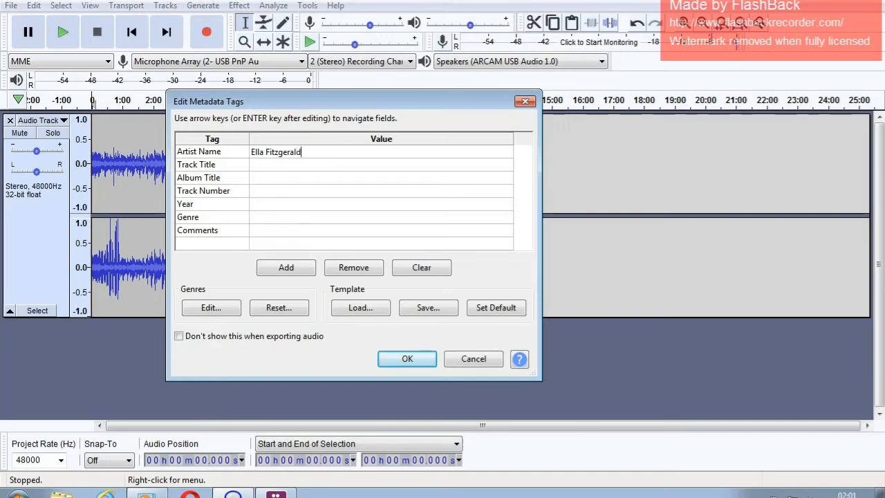
{"action": "left_click", "coordinate": [281, 166]}
{"action": "type", "text": "Y"}
{"action": "left_click", "coordinate": [268, 180]}
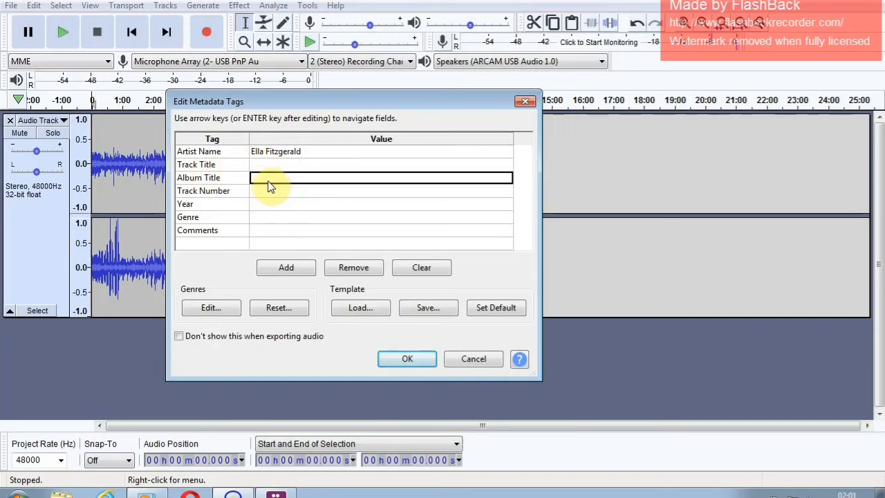
{"action": "left_click", "coordinate": [270, 204]}
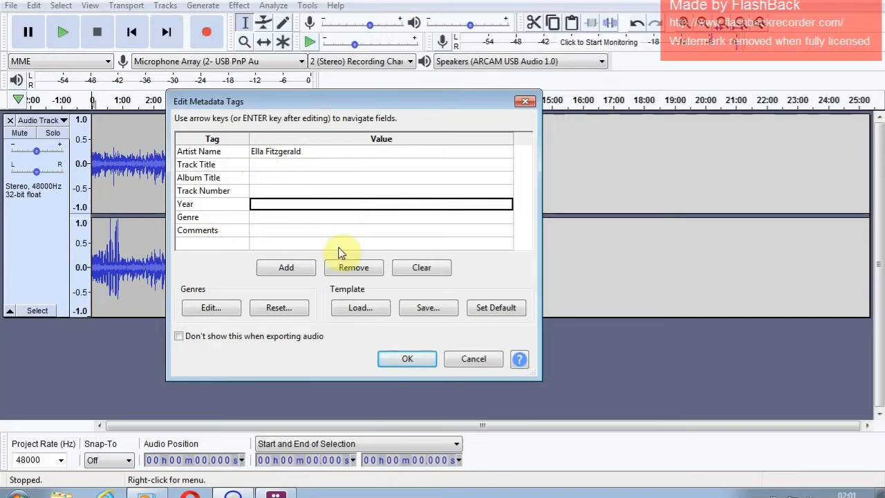
{"action": "left_click", "coordinate": [408, 359]}
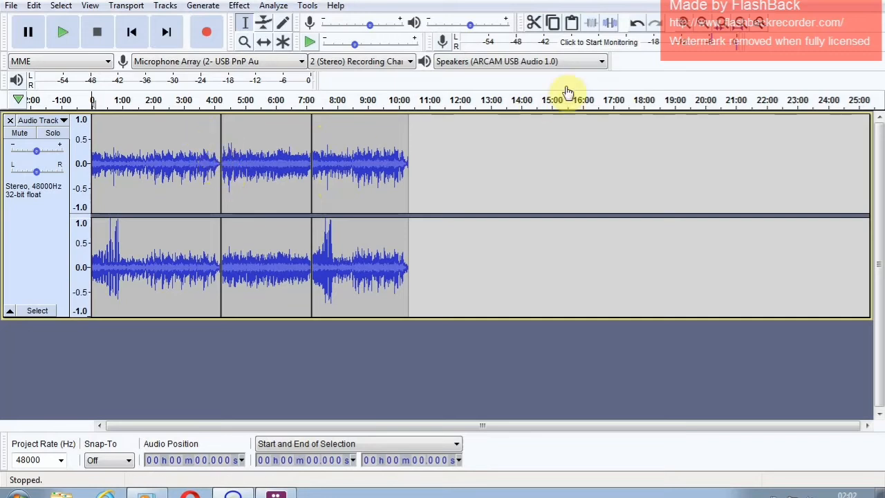
- Delete the first song, from the track start to about 4:10.9, just before the first clip boundary
{"action": "left_click", "coordinate": [684, 23]}
{"action": "left_click", "coordinate": [683, 23]}
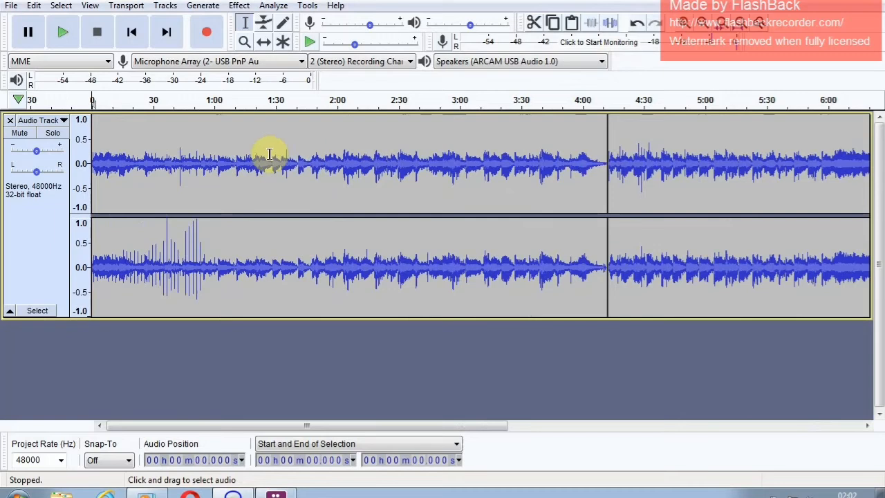
{"action": "left_click_drag", "start_coordinate": [601, 146], "coordinate": [53, 175]}
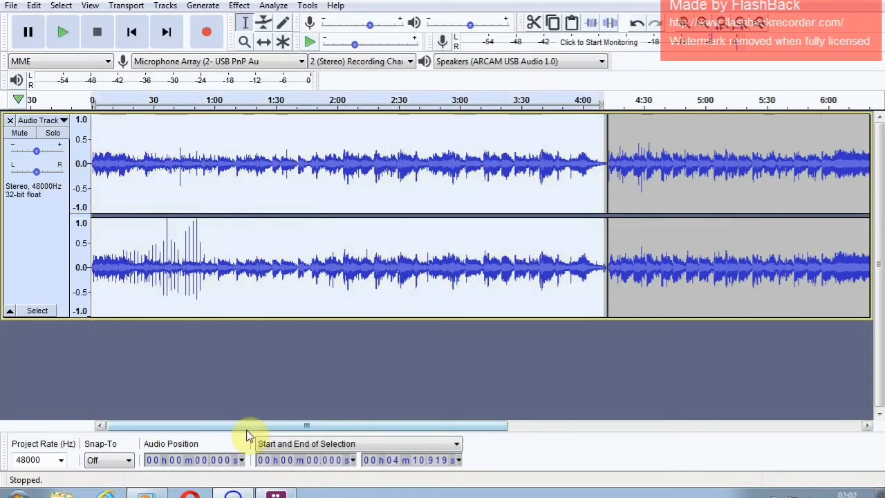
{"action": "key", "text": "Delete"}
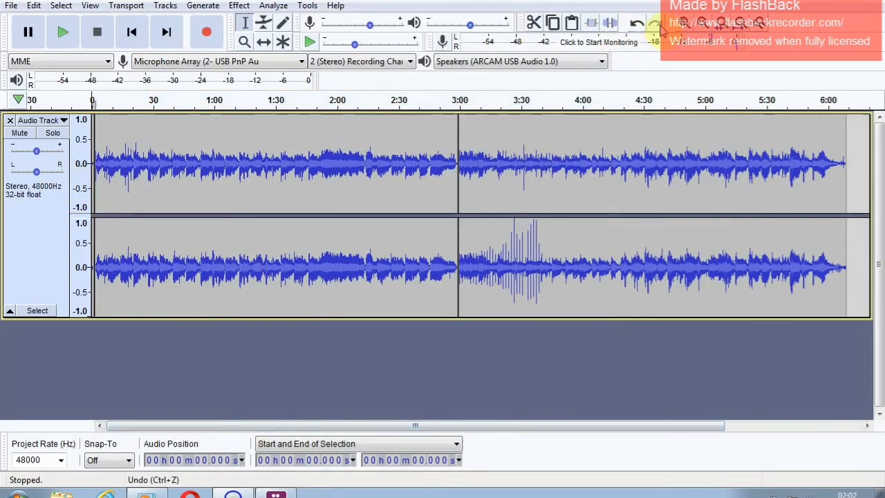
- Delete the leftover noise of about 1.5 seconds at the track start, before the music begins
{"action": "left_click", "coordinate": [684, 26]}
{"action": "left_click", "coordinate": [685, 26]}
{"action": "left_click", "coordinate": [685, 27]}
{"action": "left_click", "coordinate": [685, 27]}
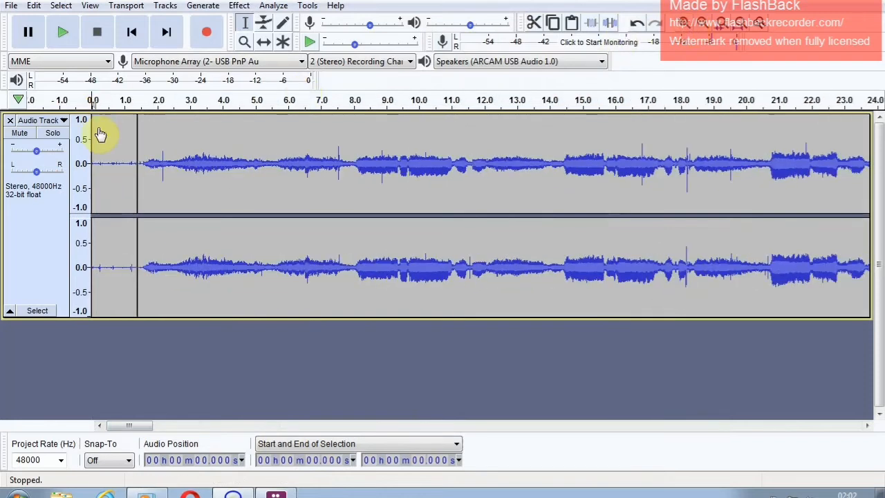
{"action": "left_click", "coordinate": [125, 143]}
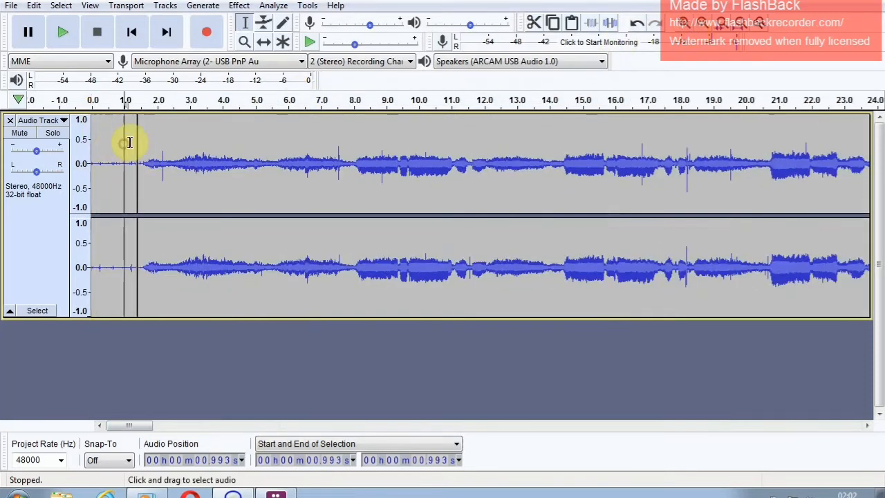
{"action": "left_click", "coordinate": [136, 145]}
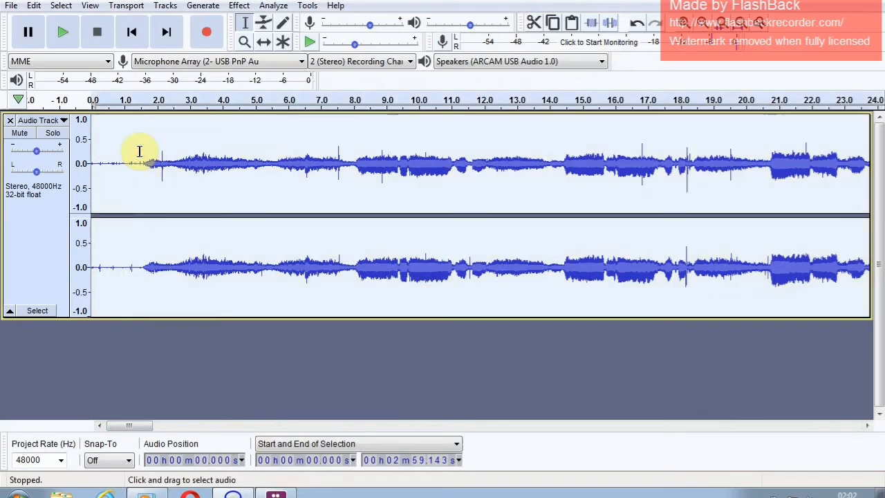
{"action": "left_click", "coordinate": [136, 146]}
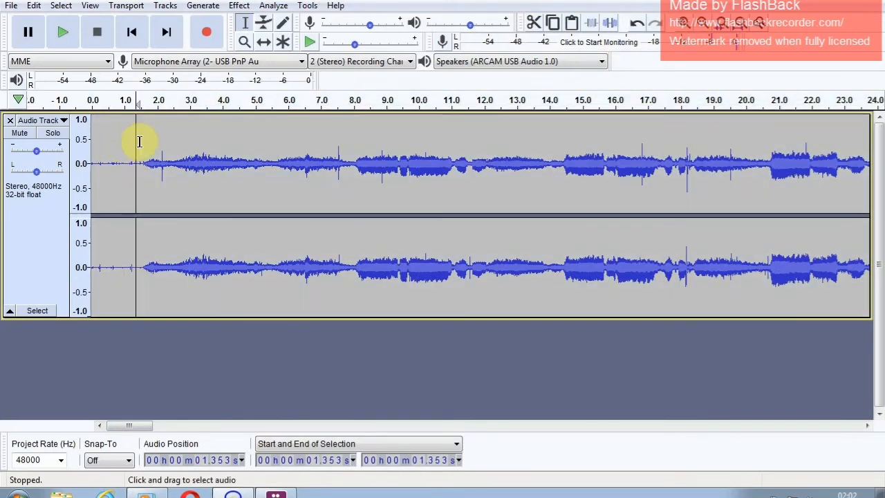
{"action": "left_click_drag", "start_coordinate": [129, 142], "coordinate": [27, 142]}
{"action": "key", "text": "Delete"}
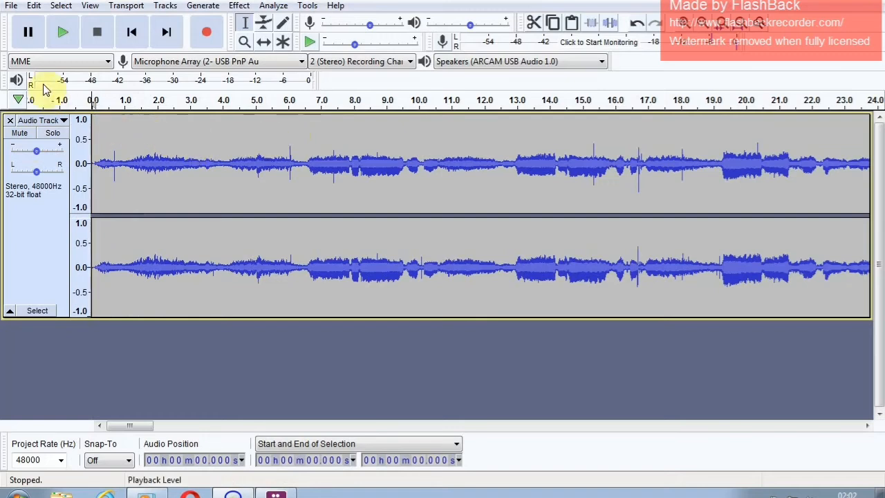
{"action": "left_click", "coordinate": [23, 30]}
{"action": "left_click", "coordinate": [61, 6]}
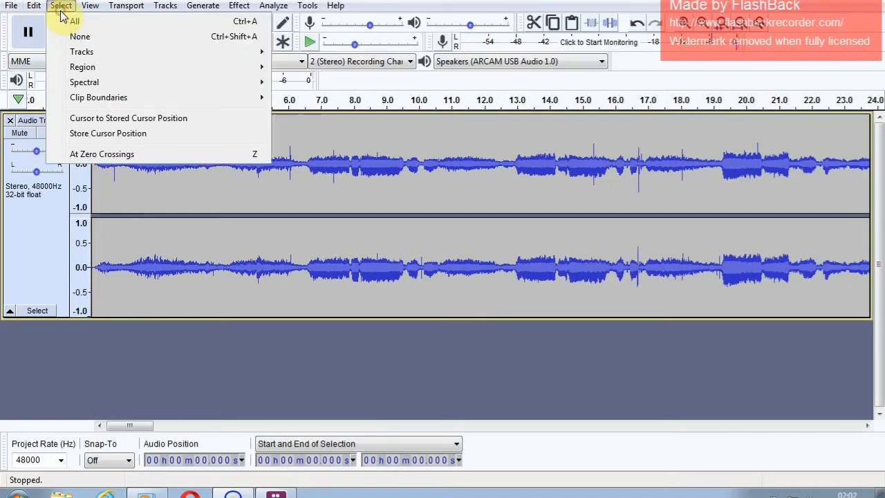
{"action": "mouse_move", "coordinate": [29, 8]}
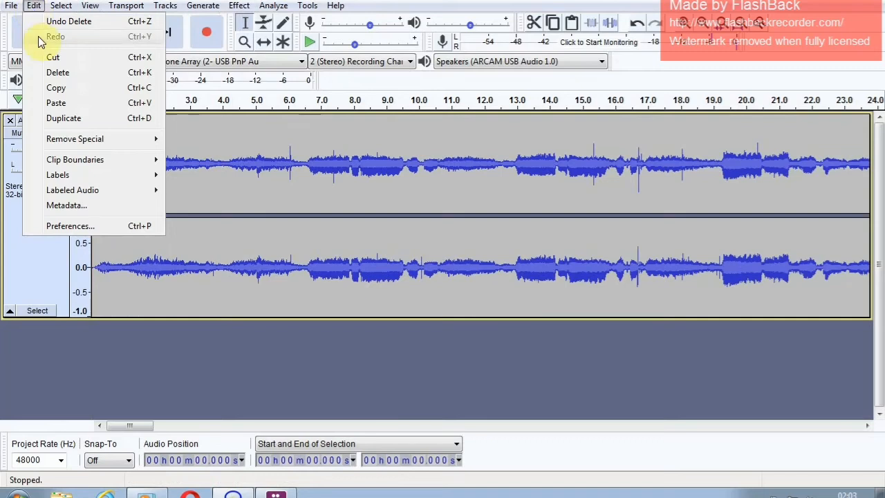
{"action": "mouse_move", "coordinate": [96, 174]}
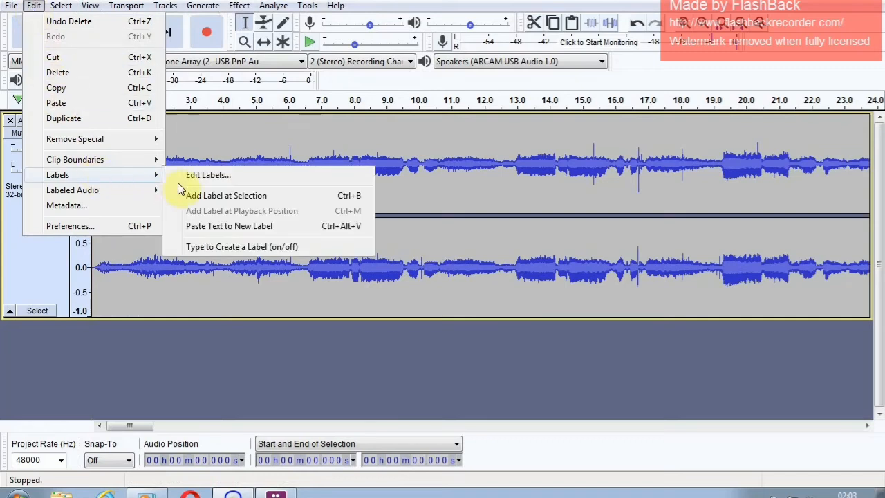
{"action": "left_click", "coordinate": [215, 334]}
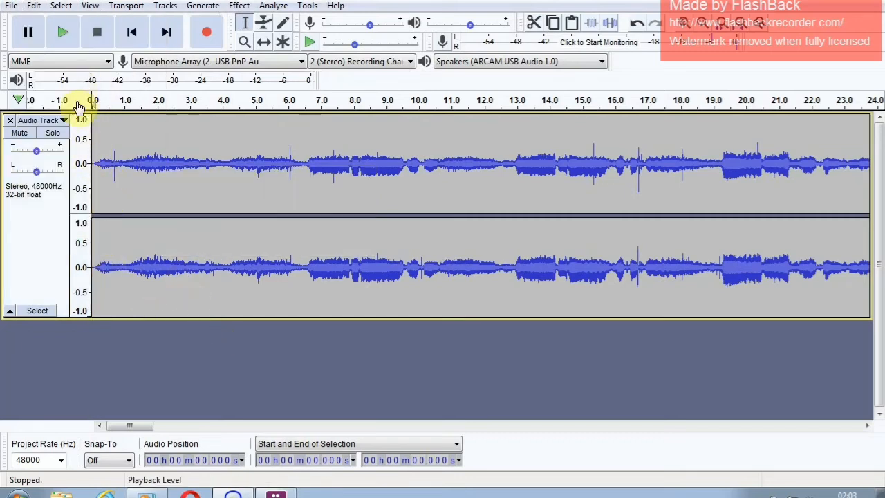
- Add a label at the start of the track and name it "But Not Like Mine"
{"action": "left_click", "coordinate": [11, 6]}
{"action": "mouse_move", "coordinate": [34, 6]}
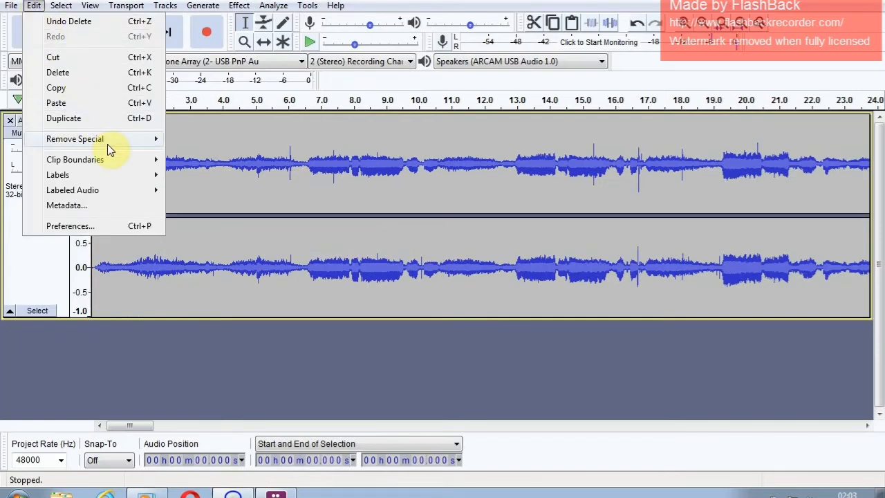
{"action": "mouse_move", "coordinate": [131, 178]}
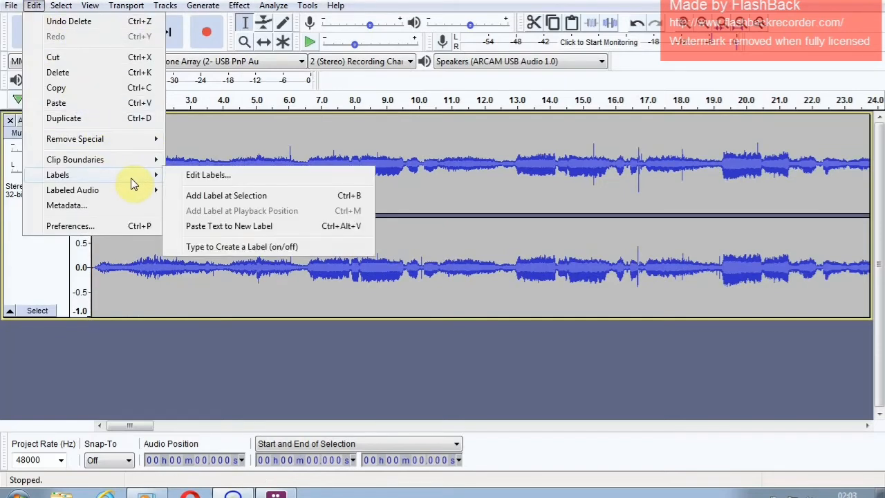
{"action": "left_click", "coordinate": [243, 199]}
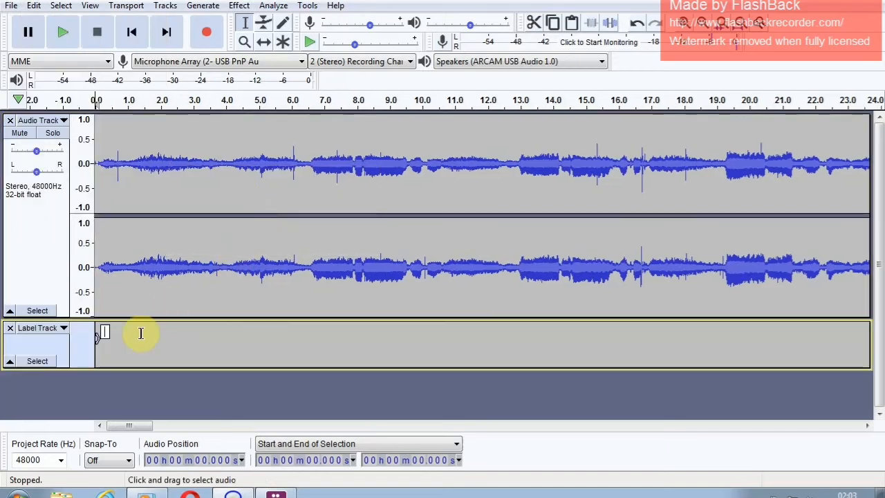
{"action": "left_click", "coordinate": [104, 334]}
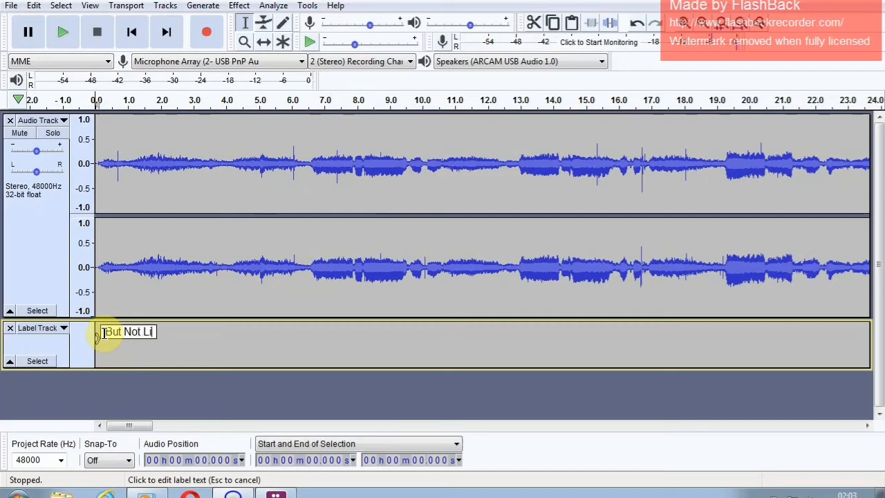
{"action": "type", "text": "Mine"}
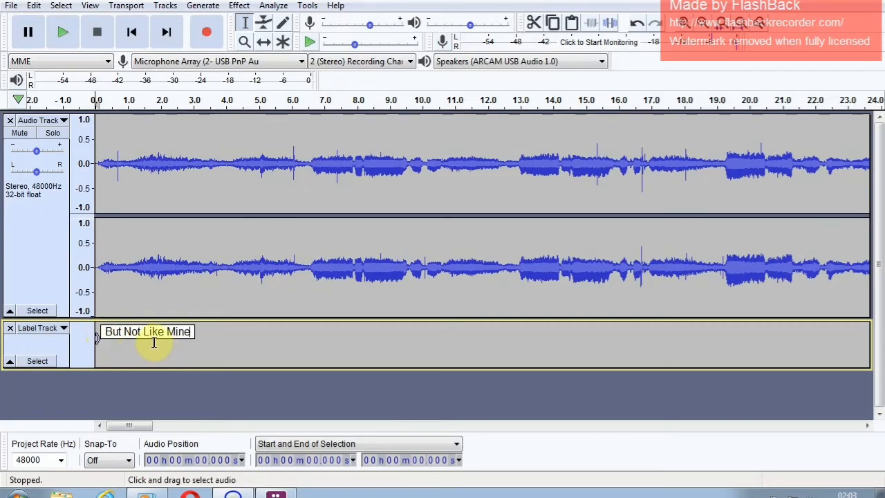
{"action": "left_click", "coordinate": [249, 401]}
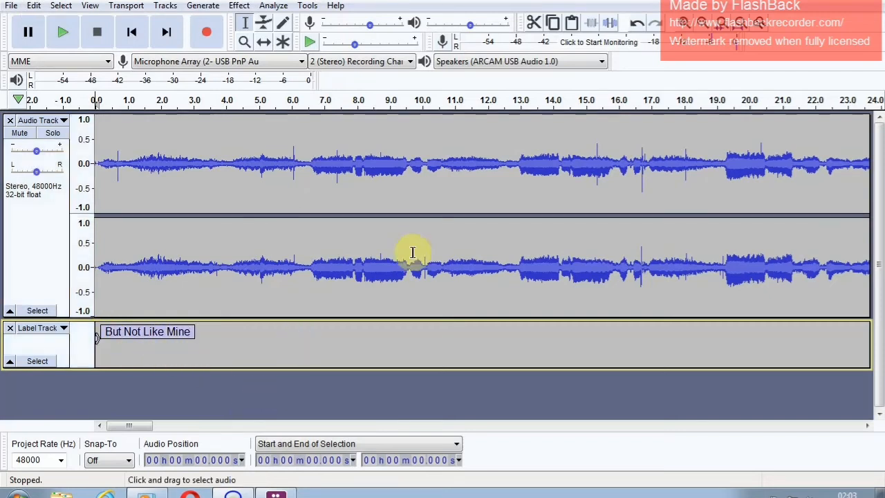
- Merge the two audio clips at the boundary between the songs, leaving the cursor there at about 2:57.7
{"action": "left_click", "coordinate": [703, 27]}
{"action": "left_click", "coordinate": [703, 27]}
{"action": "left_click", "coordinate": [703, 26]}
{"action": "left_click", "coordinate": [703, 26]}
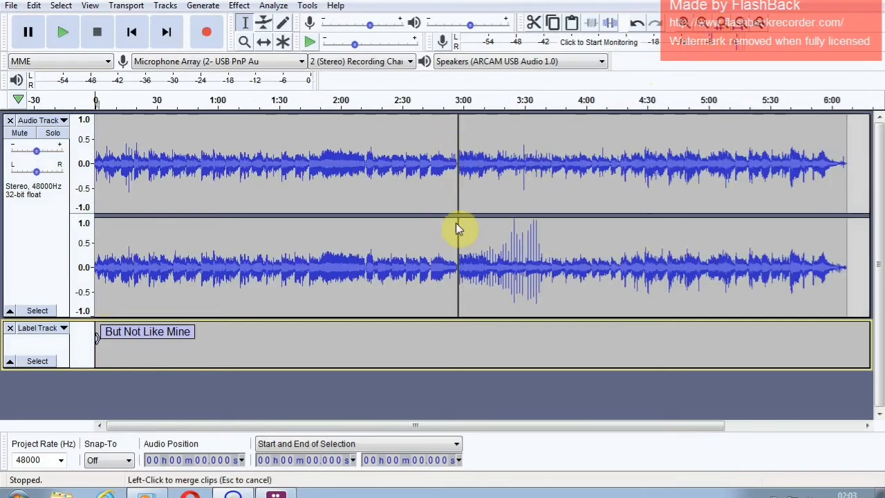
{"action": "left_click", "coordinate": [448, 135]}
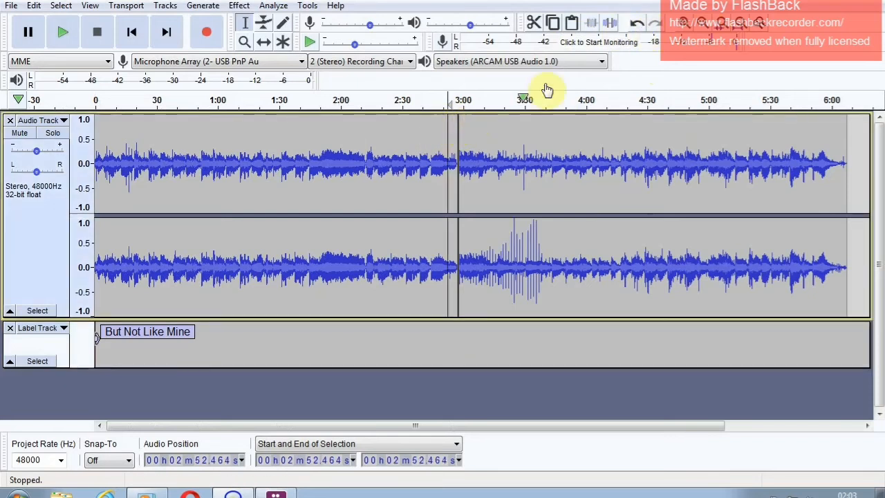
{"action": "left_click", "coordinate": [683, 24]}
{"action": "left_click", "coordinate": [683, 24]}
{"action": "left_click", "coordinate": [683, 24]}
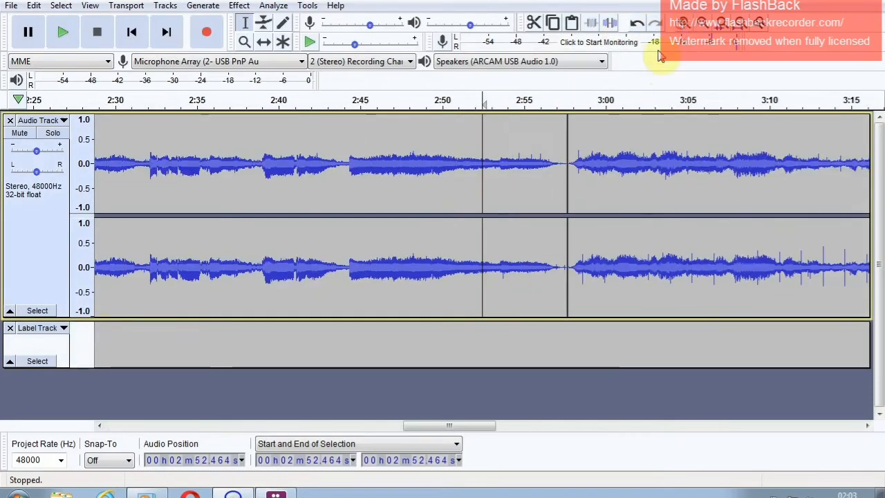
{"action": "left_click", "coordinate": [570, 144]}
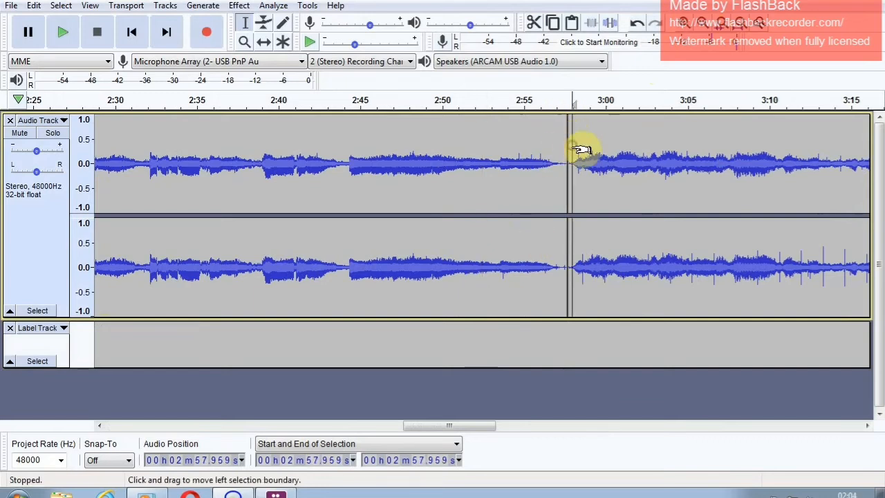
{"action": "left_click", "coordinate": [566, 149]}
{"action": "left_click", "coordinate": [566, 149]}
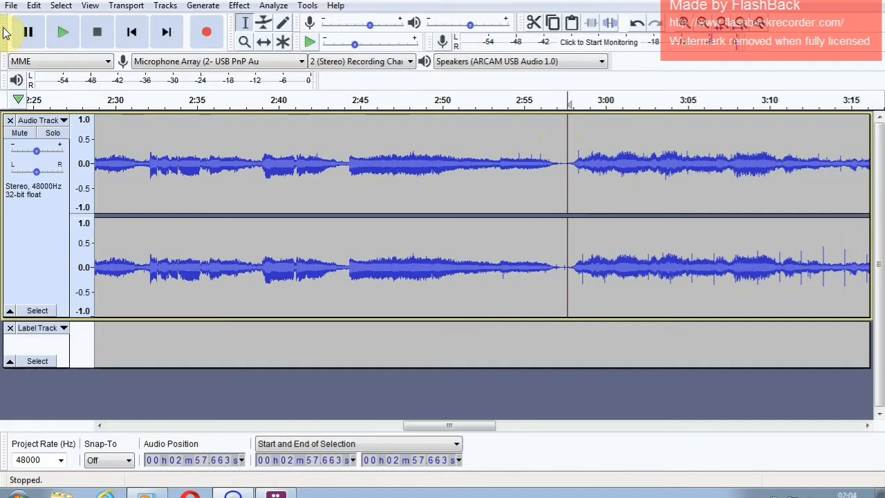
- Add a label at the cursor between the two songs and name it "You'll Never Know"
{"action": "left_click", "coordinate": [10, 7]}
{"action": "mouse_move", "coordinate": [24, 10]}
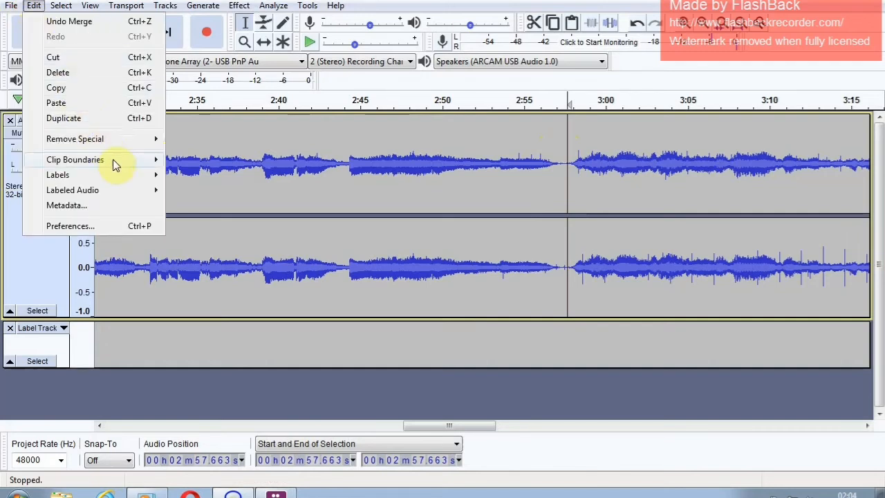
{"action": "mouse_move", "coordinate": [138, 177]}
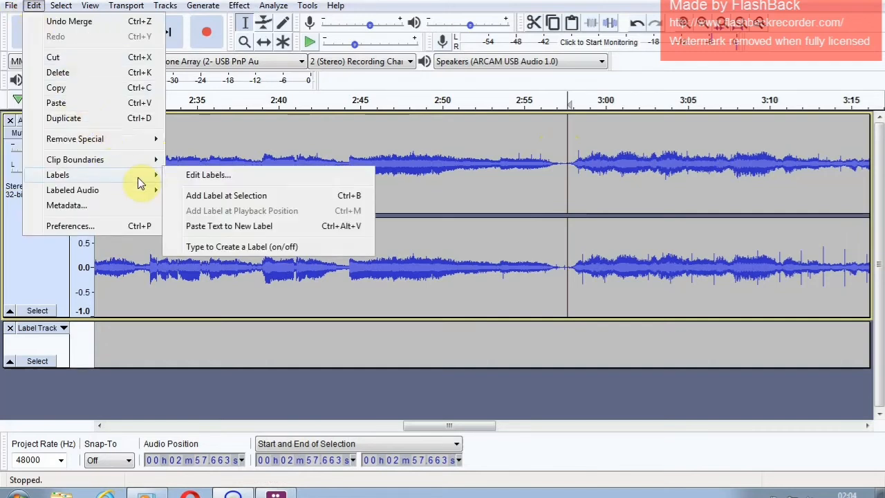
{"action": "left_click", "coordinate": [266, 197]}
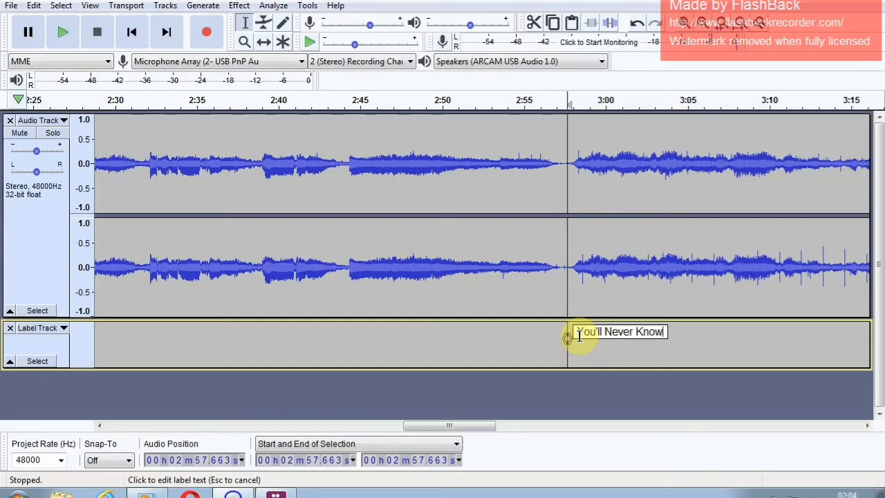
{"action": "left_click", "coordinate": [614, 389]}
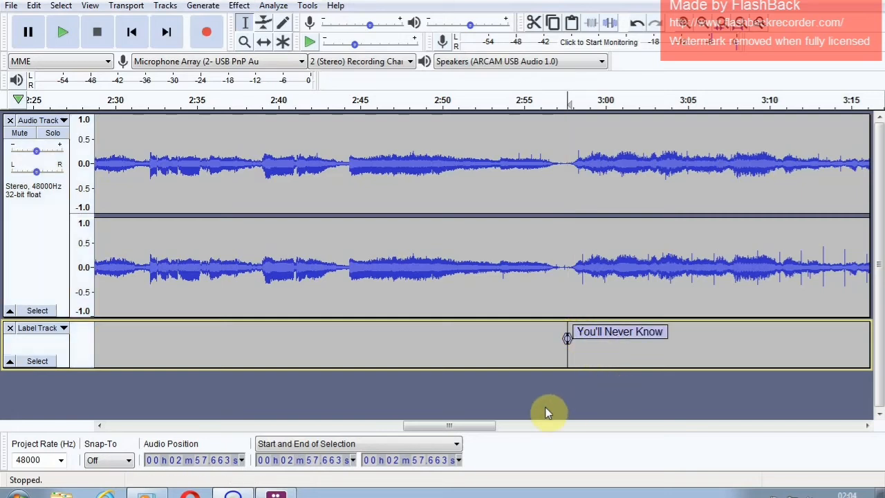
- Normalize the whole audio track, both songs included, to a peak amplitude of -0.0 dB with DC offset removal enabled, then deselect it
{"action": "left_click_drag", "start_coordinate": [479, 430], "coordinate": [812, 426]}
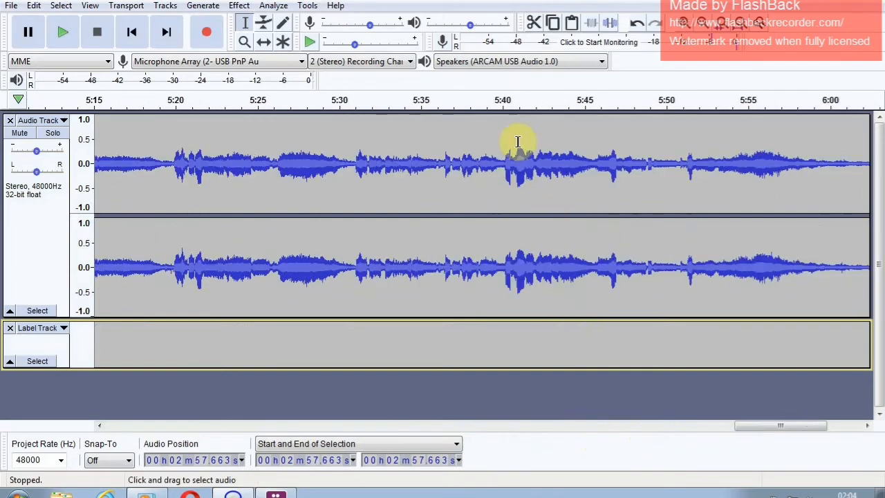
{"action": "left_click", "coordinate": [701, 23]}
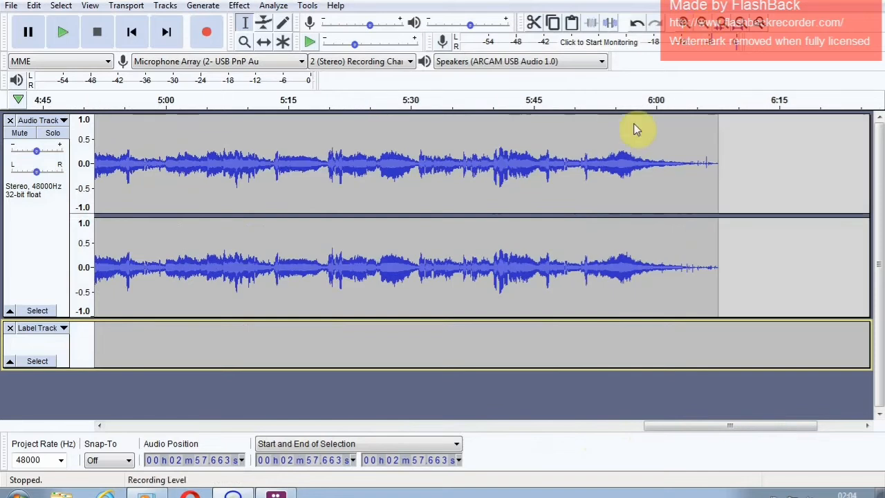
{"action": "left_click", "coordinate": [702, 25]}
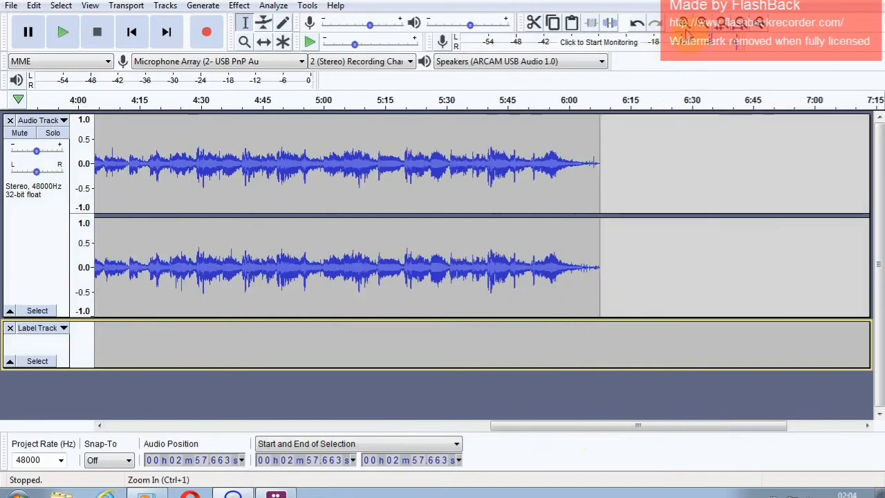
{"action": "left_click", "coordinate": [701, 23]}
{"action": "left_click_drag", "start_coordinate": [519, 426], "coordinate": [318, 434]}
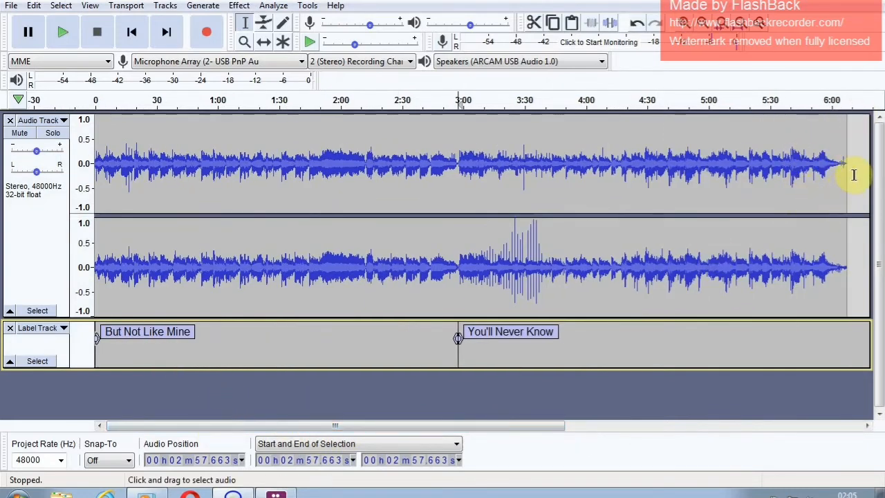
{"action": "left_click_drag", "start_coordinate": [854, 175], "coordinate": [22, 293]}
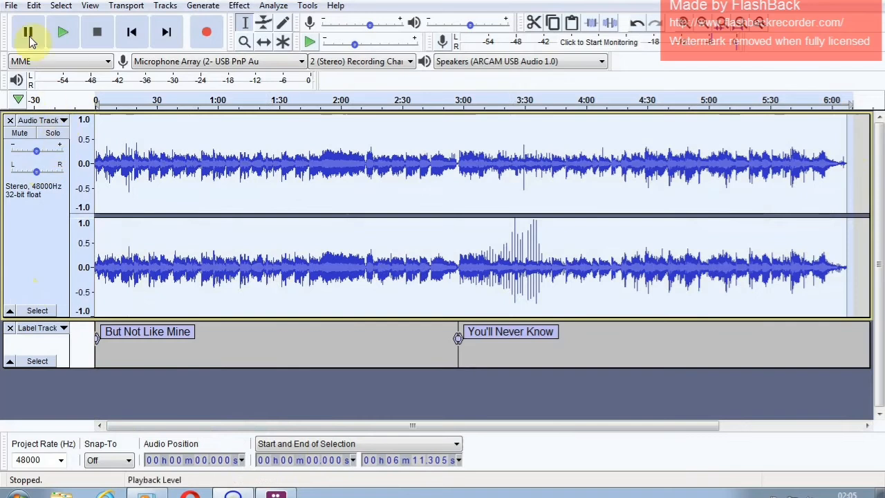
{"action": "left_click", "coordinate": [12, 6]}
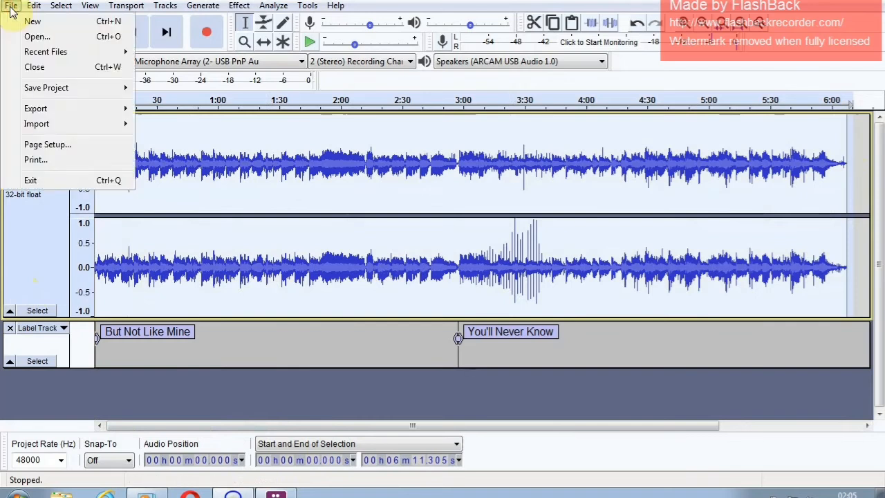
{"action": "mouse_move", "coordinate": [31, 9]}
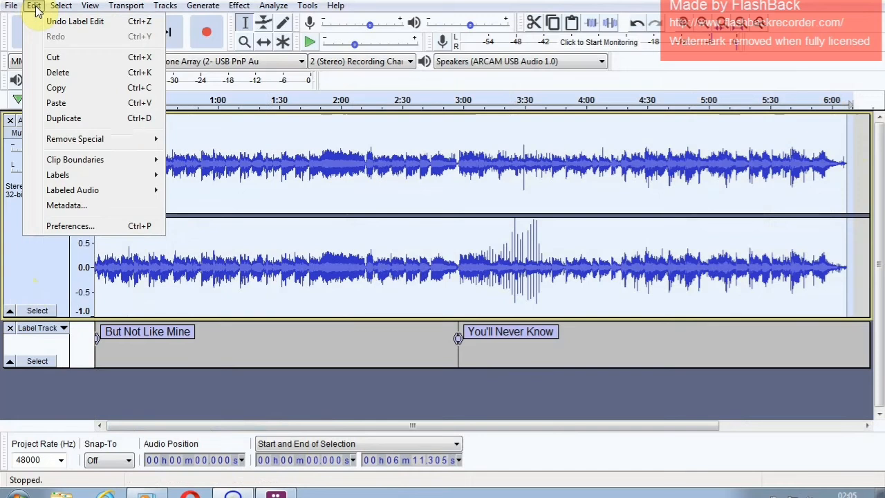
{"action": "mouse_move", "coordinate": [190, 7]}
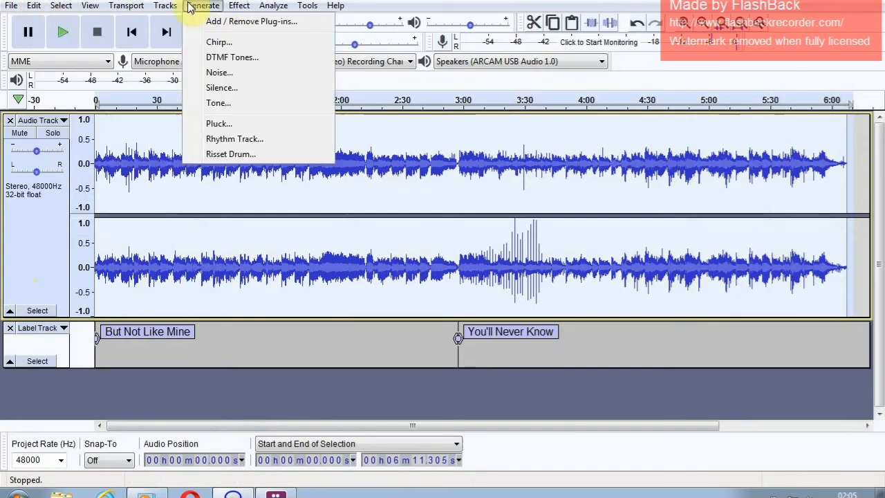
{"action": "mouse_move", "coordinate": [235, 8]}
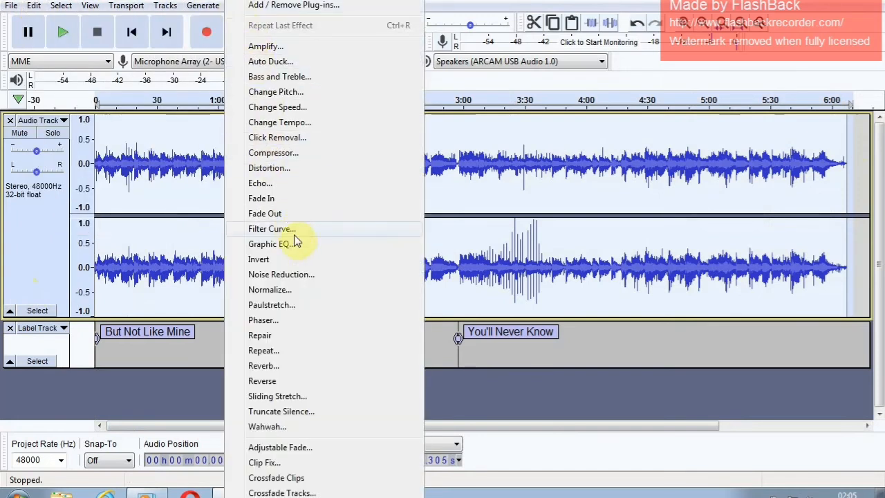
{"action": "left_click", "coordinate": [323, 293]}
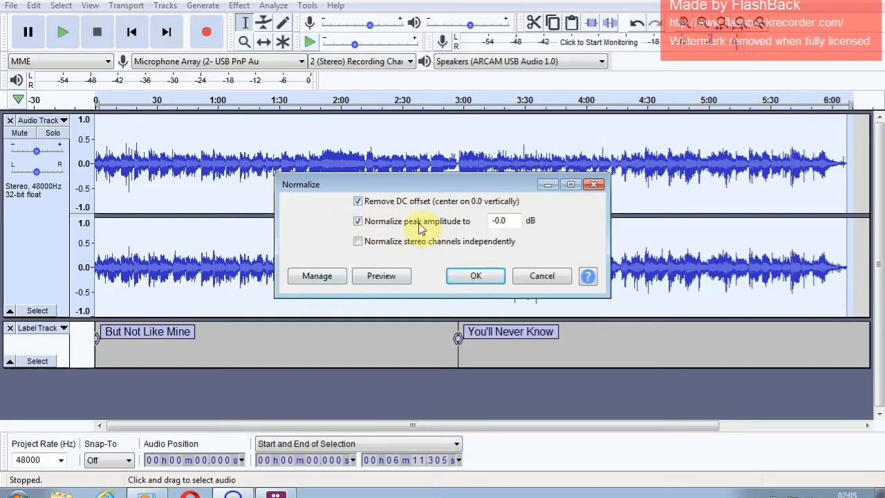
{"action": "left_click", "coordinate": [476, 276]}
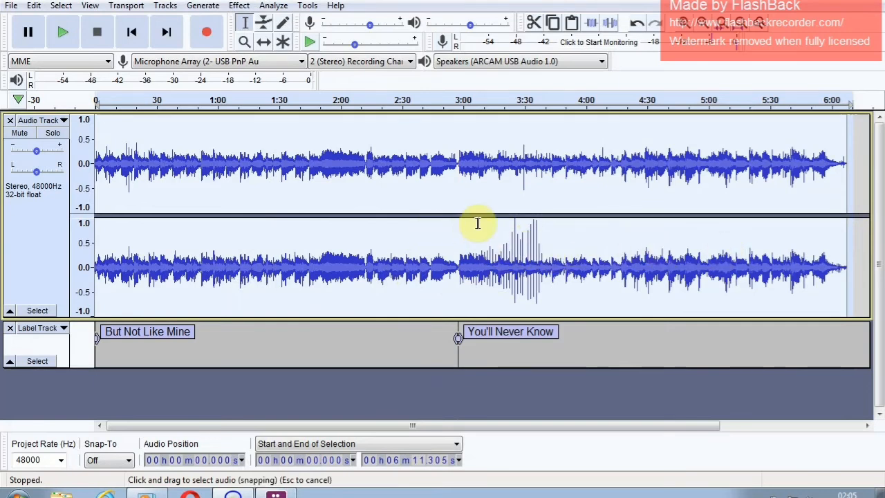
{"action": "left_click", "coordinate": [858, 155]}
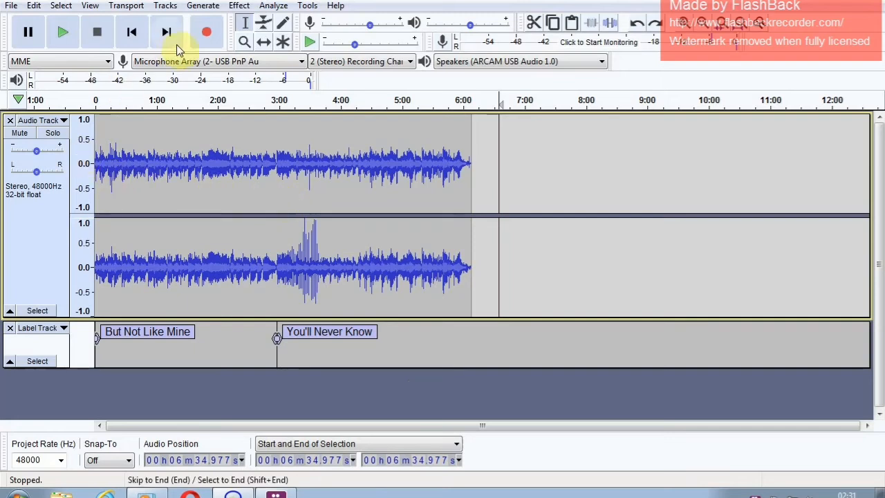
- Start a multiple-file export and choose the Desktop as its destination folder
{"action": "left_click", "coordinate": [14, 8]}
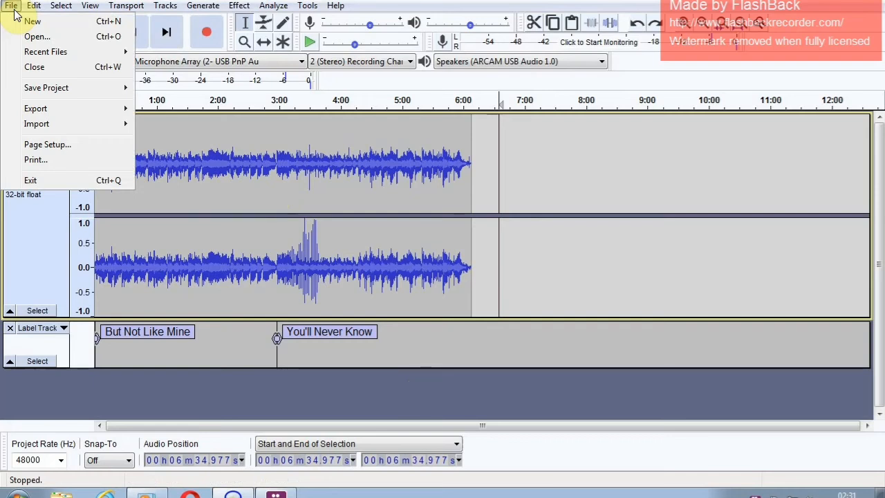
{"action": "mouse_move", "coordinate": [70, 109]}
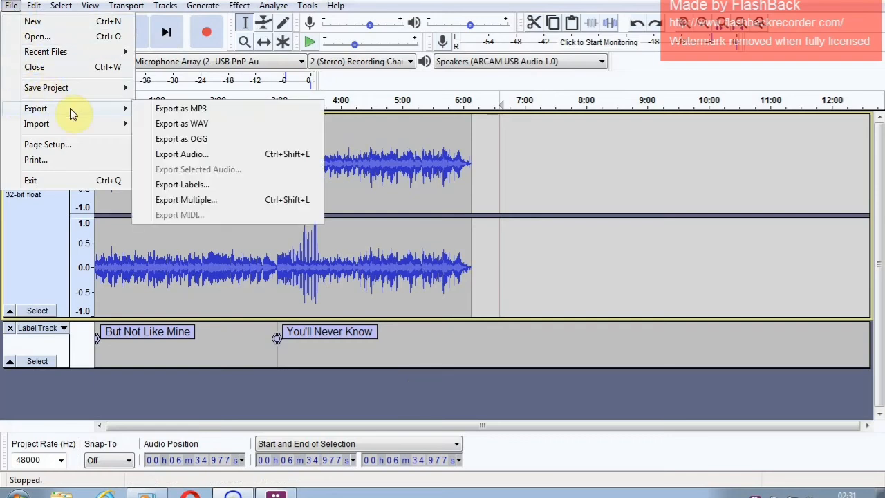
{"action": "left_click", "coordinate": [234, 200]}
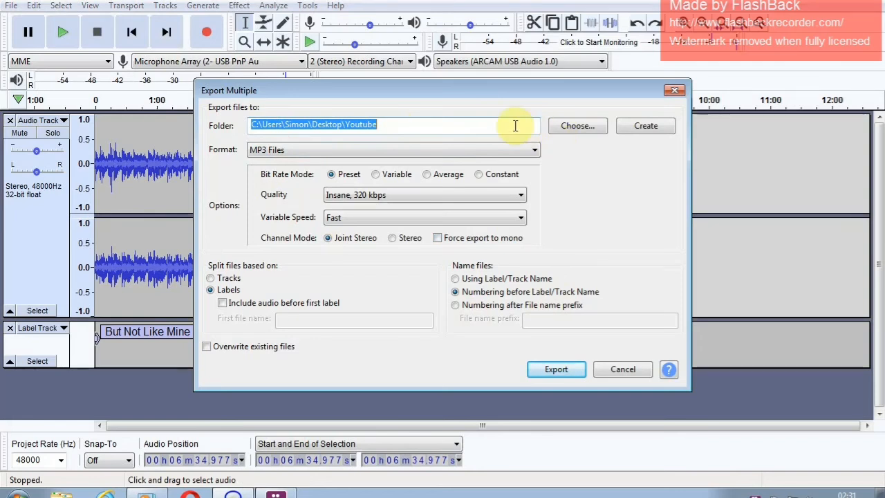
{"action": "left_click", "coordinate": [561, 124]}
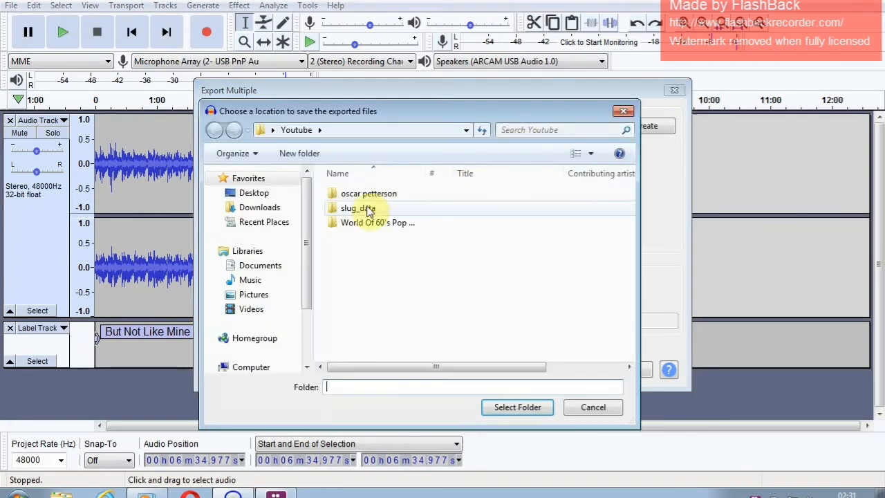
{"action": "left_click", "coordinate": [275, 193]}
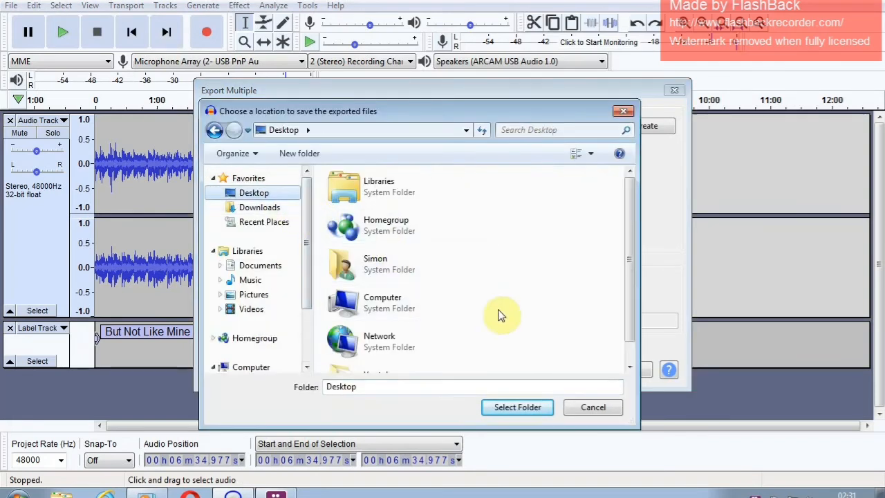
{"action": "left_click", "coordinate": [509, 408]}
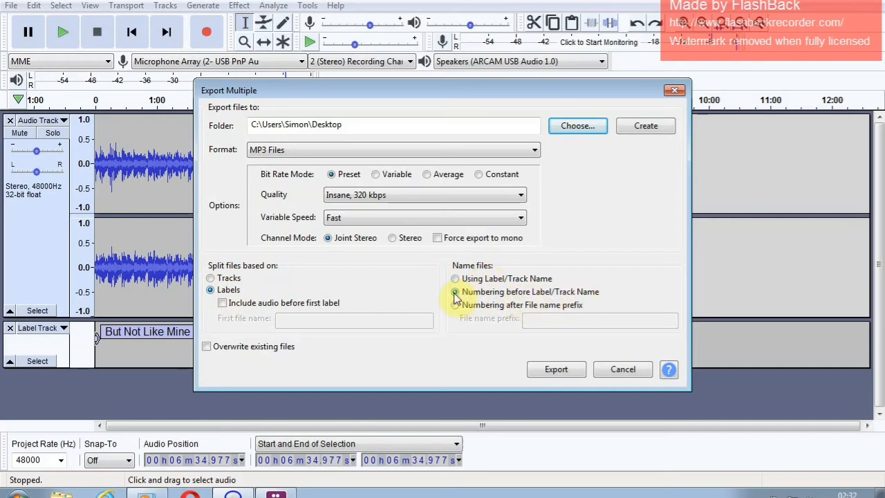
- Export the labelled songs as separate numbered MP3 files, accept the metadata tags for each song, and close the export report
{"action": "left_click", "coordinate": [558, 370]}
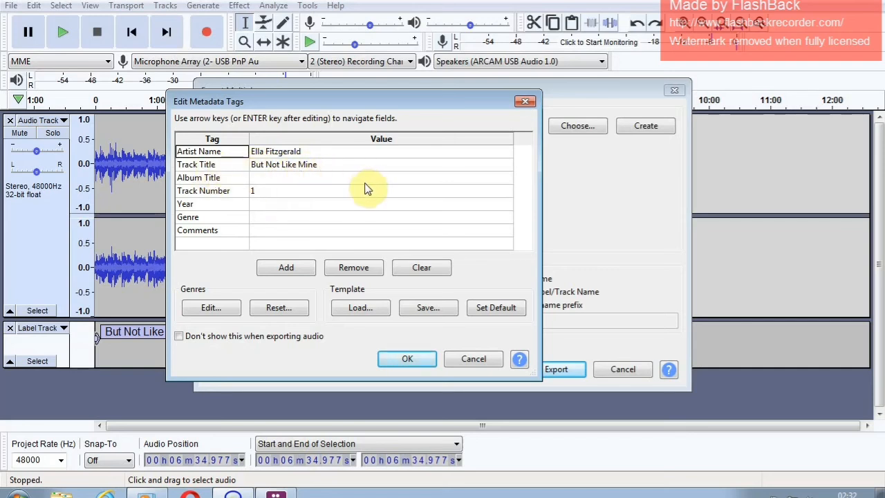
{"action": "left_click", "coordinate": [417, 358]}
{"action": "left_click", "coordinate": [408, 358]}
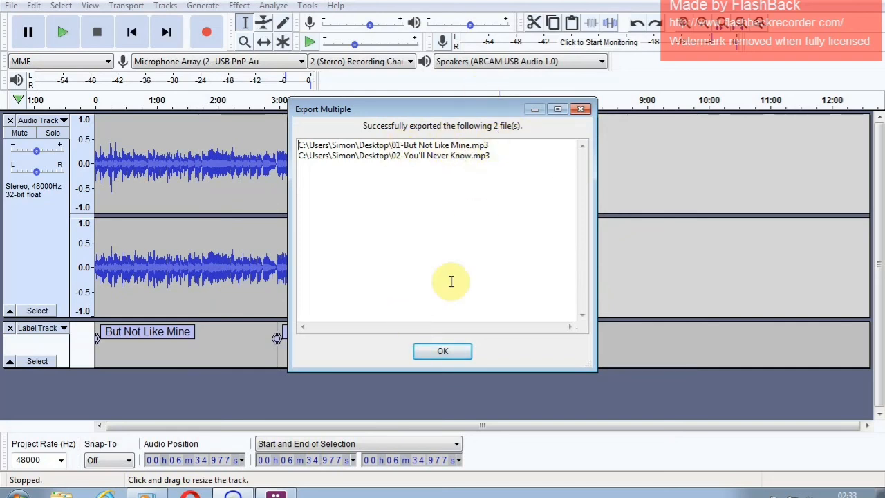
{"action": "left_click", "coordinate": [460, 356]}
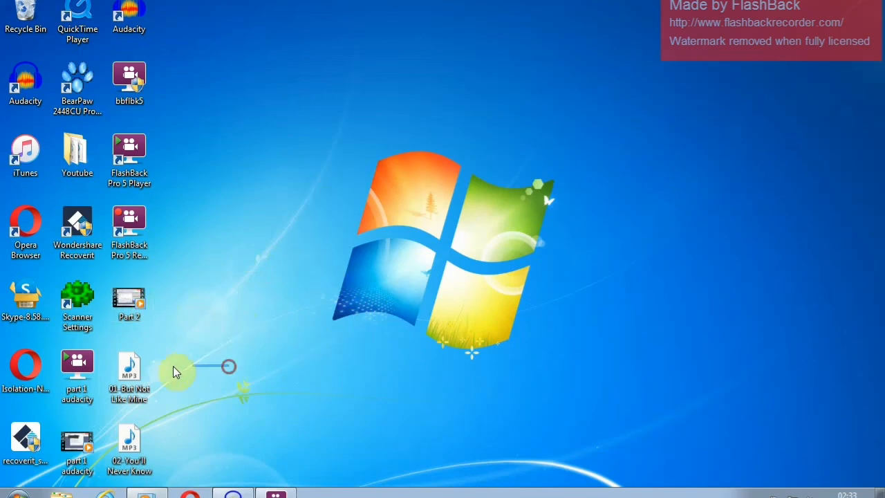
- On the Windows desktop, move 01-But Not Like Mine and 02-You'll Never Know into the empty area beside the icon columns, one below the other
{"action": "left_click_drag", "start_coordinate": [151, 402], "coordinate": [306, 184]}
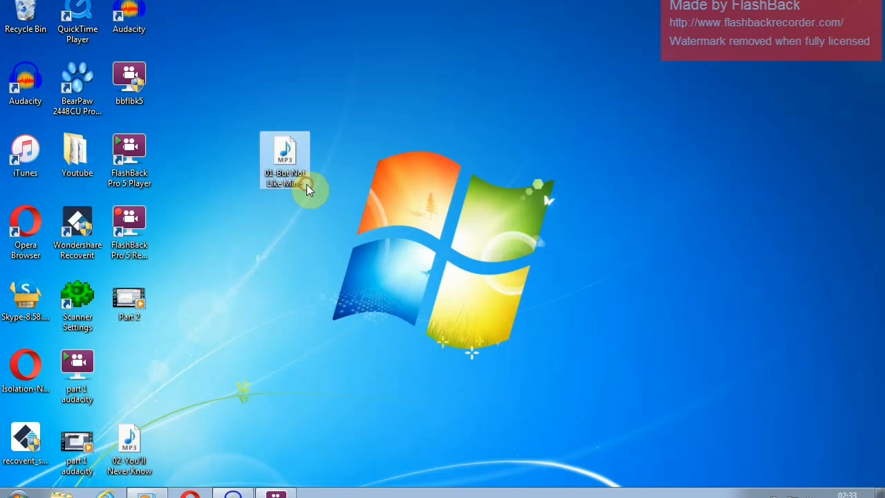
{"action": "left_click", "coordinate": [151, 436]}
{"action": "left_click_drag", "start_coordinate": [173, 434], "coordinate": [278, 222]}
{"action": "left_click", "coordinate": [269, 116]}
{"action": "left_click_drag", "start_coordinate": [260, 122], "coordinate": [331, 284]}
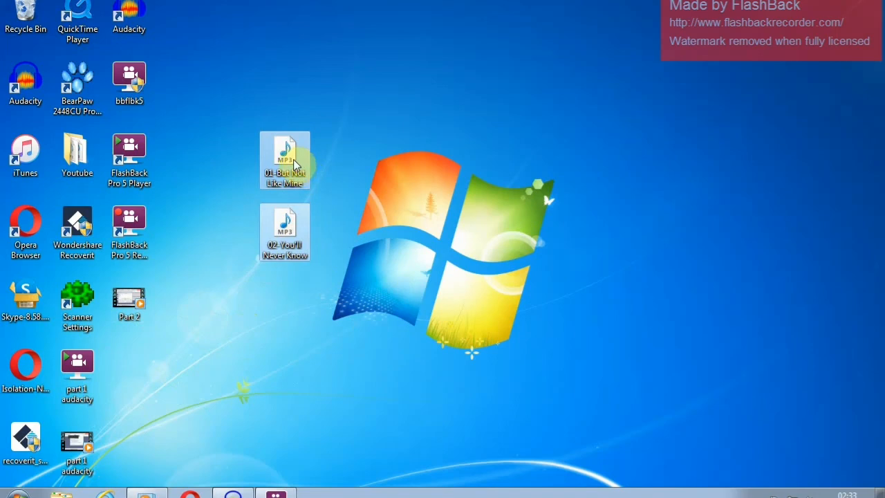
{"action": "left_click", "coordinate": [237, 232]}
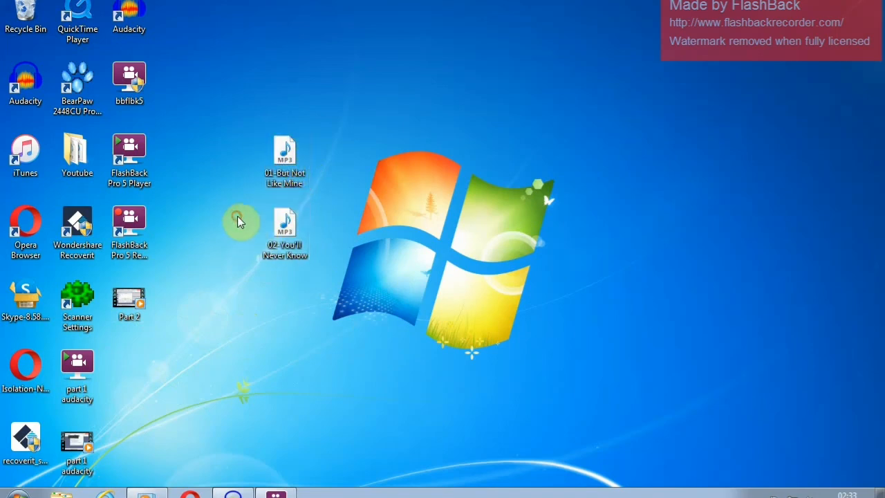